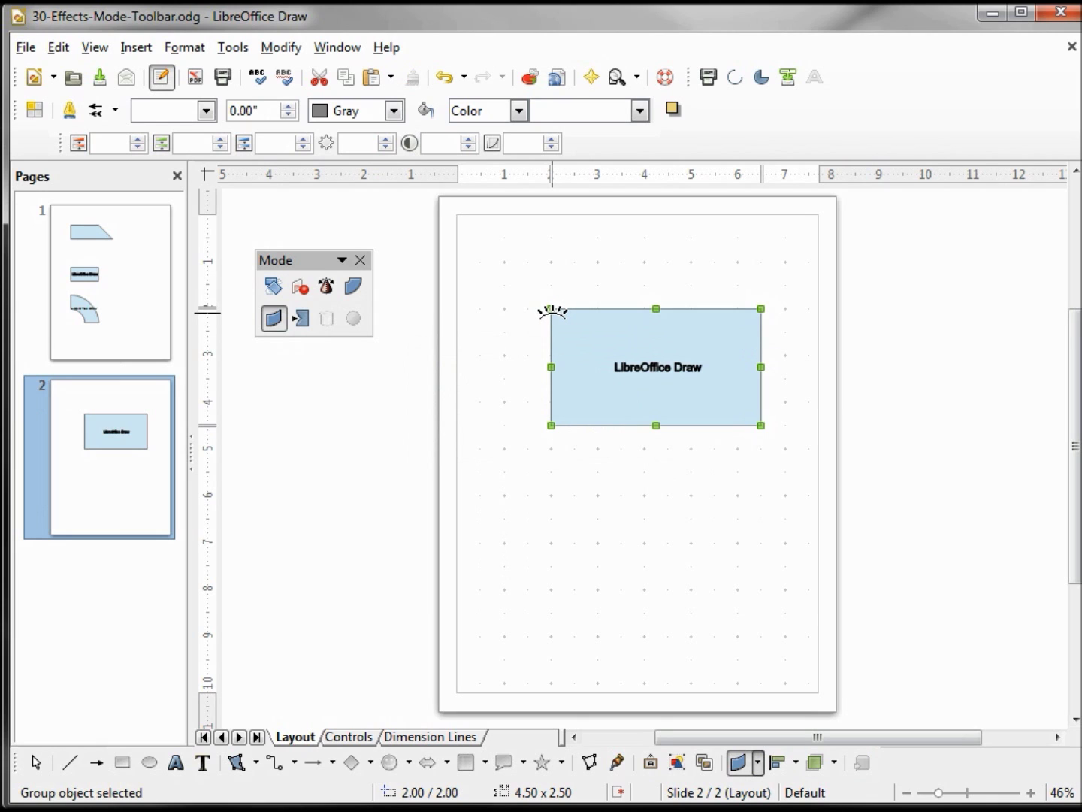
# - Bend the slide 2 rectangle into a 5.00 x 3.00 curved banner and shift it down-left
pyautogui.moveTo(552, 310); pyautogui.dragTo(527, 263)
pyautogui.moveTo(760, 263); pyautogui.dragTo(817, 211)
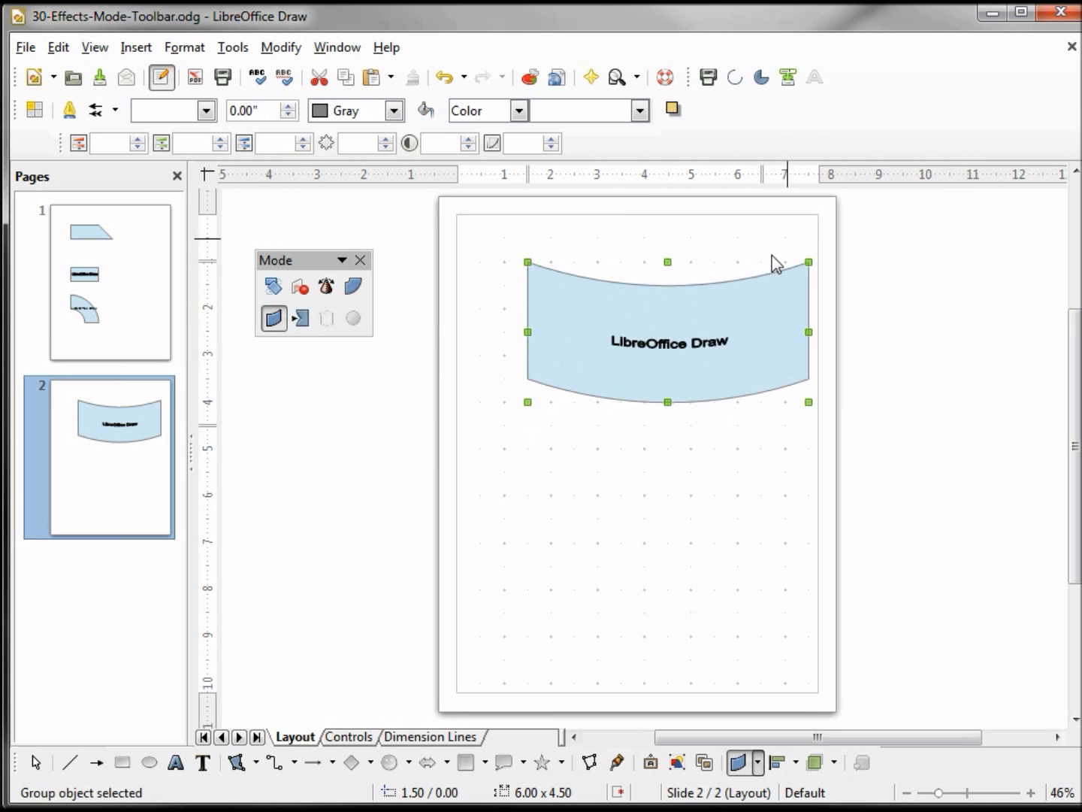
pyautogui.moveTo(701, 314); pyautogui.dragTo(663, 340)
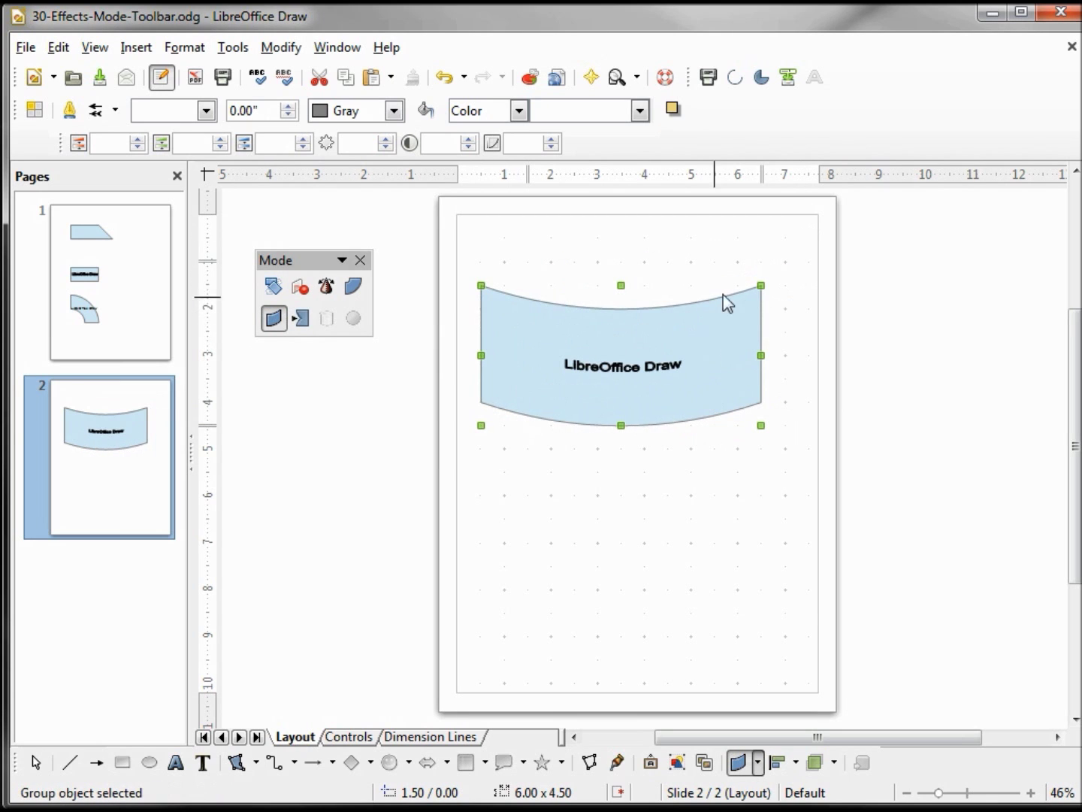
pyautogui.moveTo(761, 286); pyautogui.dragTo(714, 286)
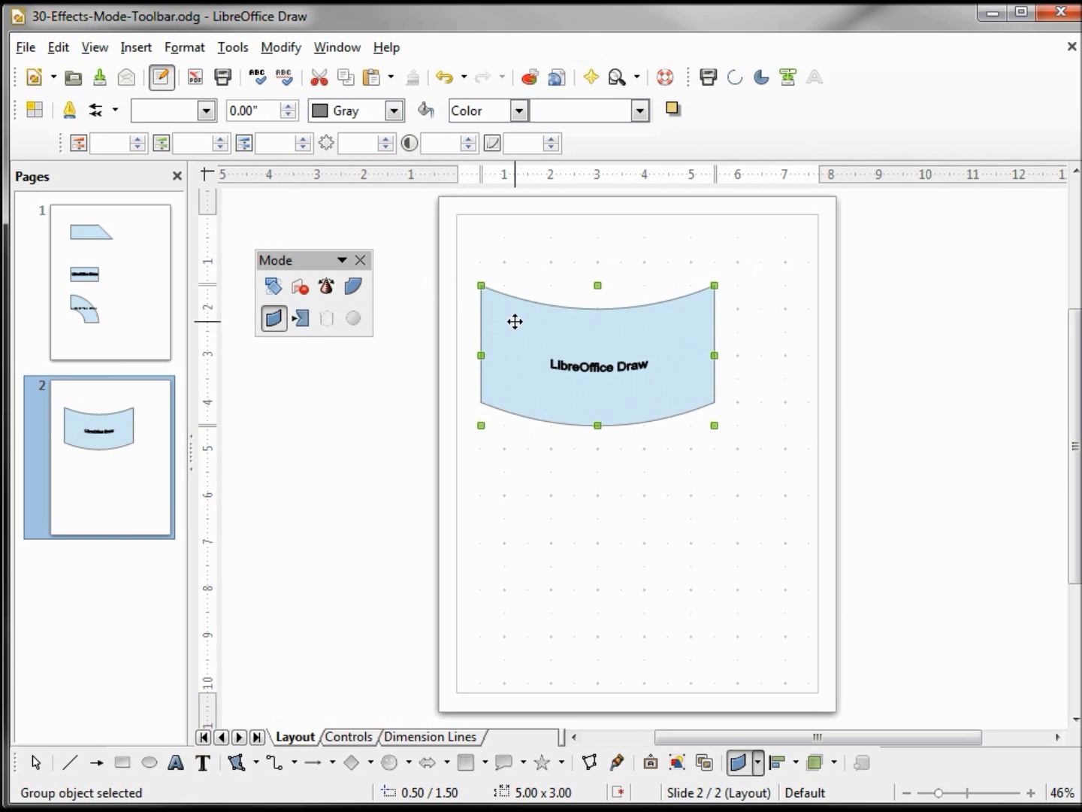
pyautogui.click(426, 514)
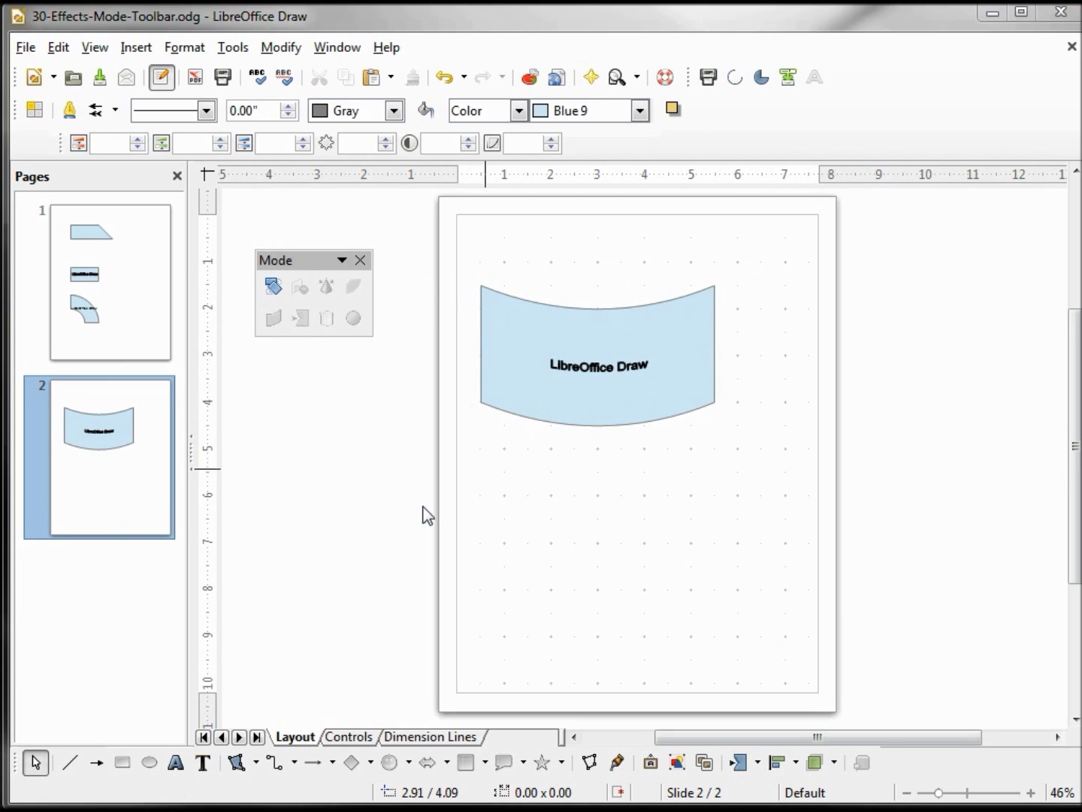
# - Draw a rectangle below the banner and paste the 'LibreOffice Draw' label into it
pyautogui.click(124, 763)
pyautogui.moveTo(528, 495)
pyautogui.mouseDown()
pyautogui.moveTo(669, 607)
pyautogui.moveTo(709, 609)
pyautogui.mouseUp()
pyautogui.doubleClick(698, 609)
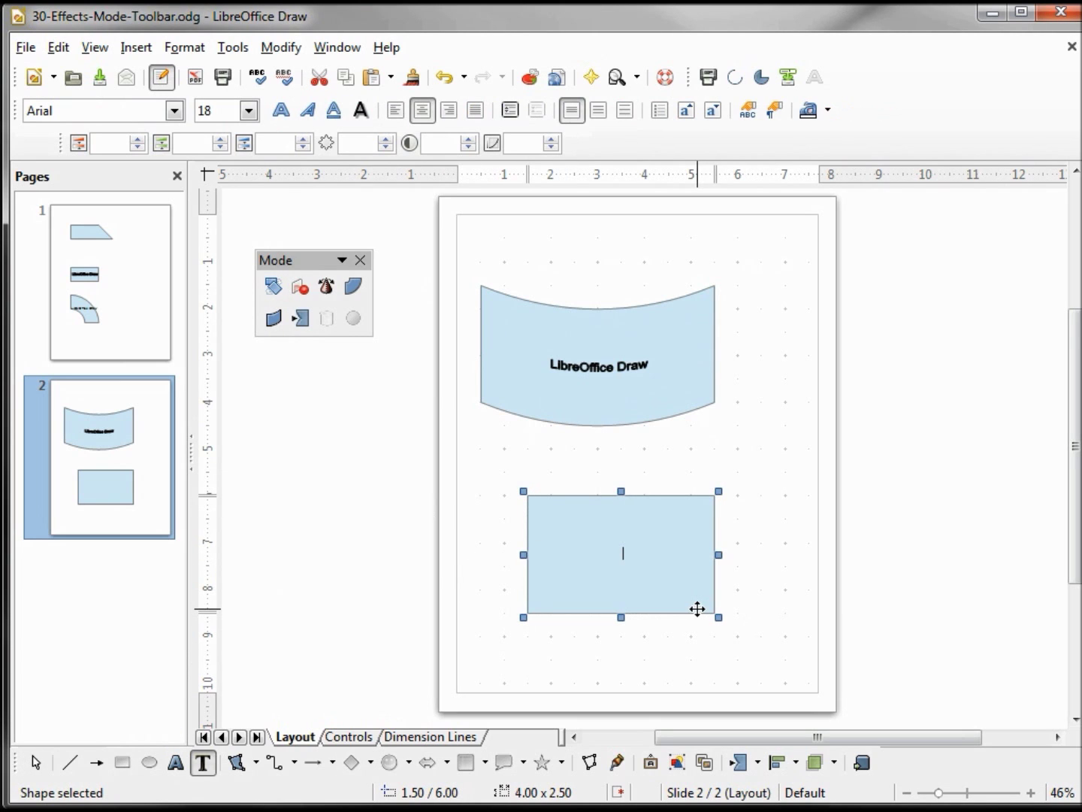
pyautogui.write('LibreOffice Draw')
pyautogui.click(639, 637)
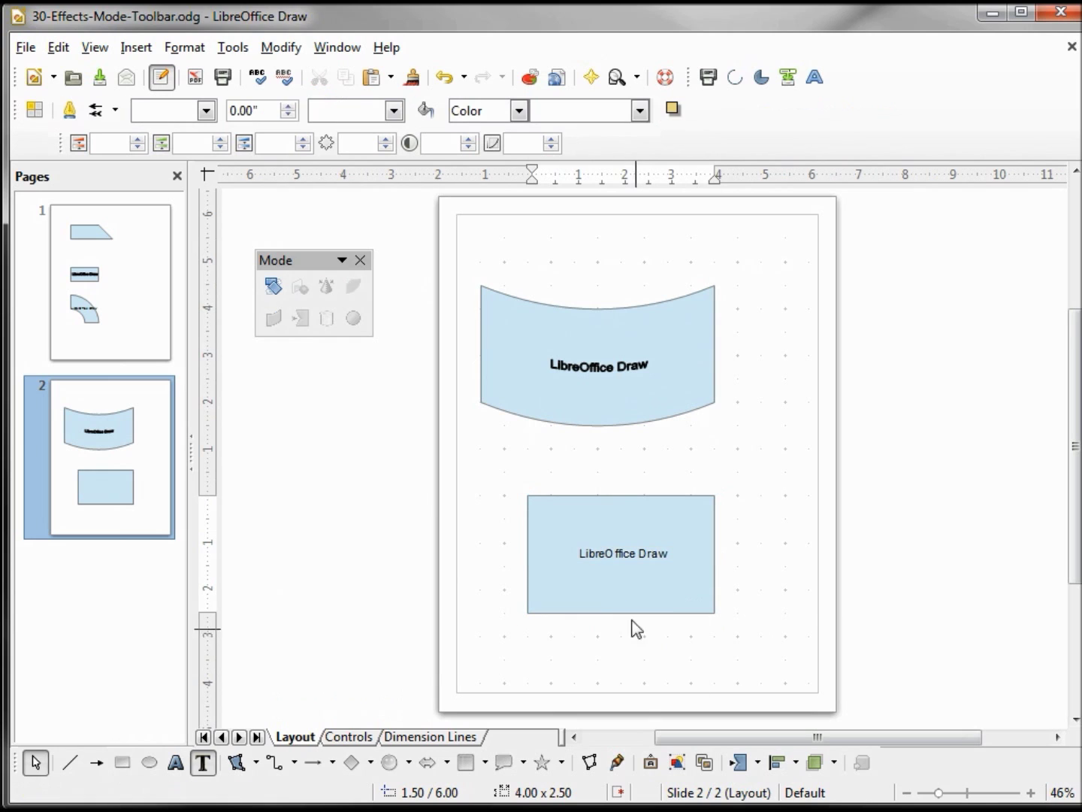
pyautogui.click(619, 588)
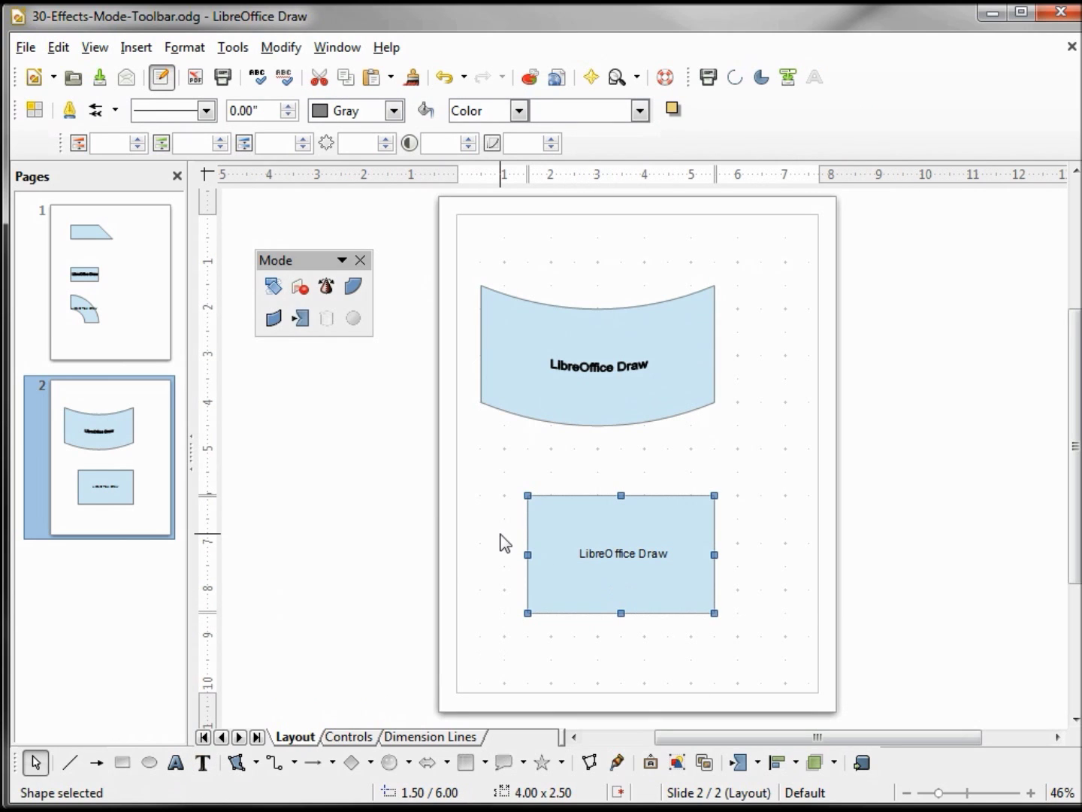
# - Convert the rectangle to a curve and distort it into a slanted 4.00 x 2.86 quadrilateral
pyautogui.click(300, 320)
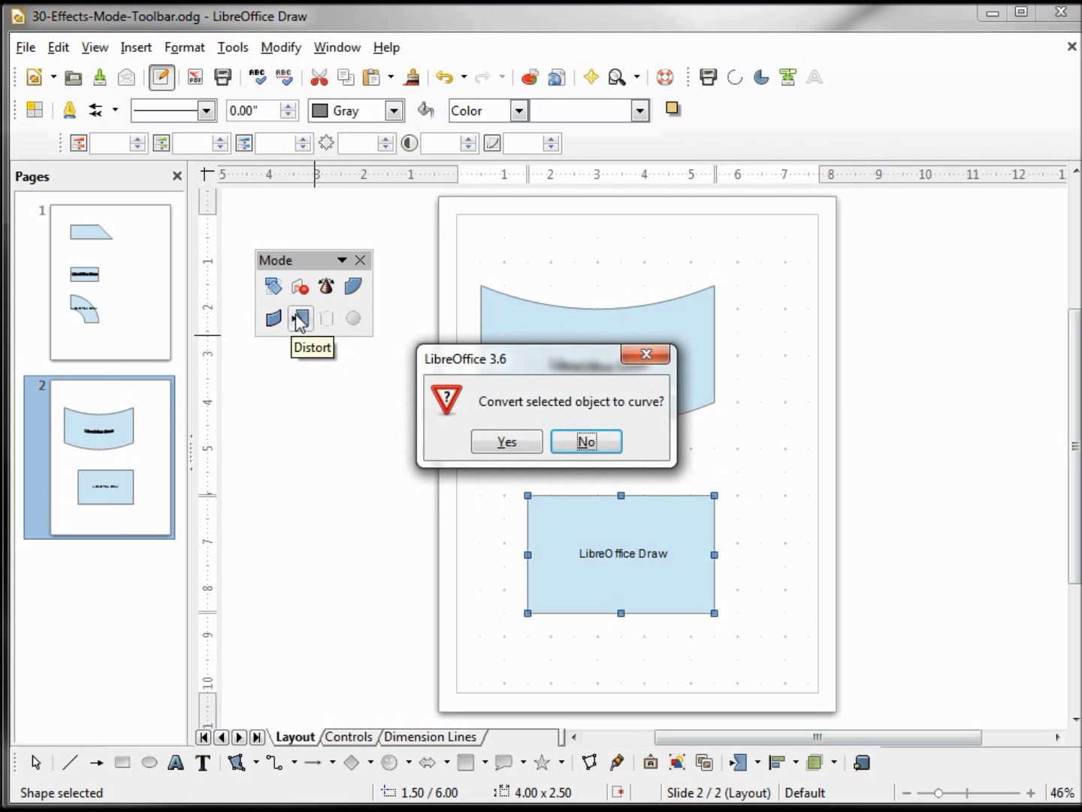
pyautogui.click(494, 442)
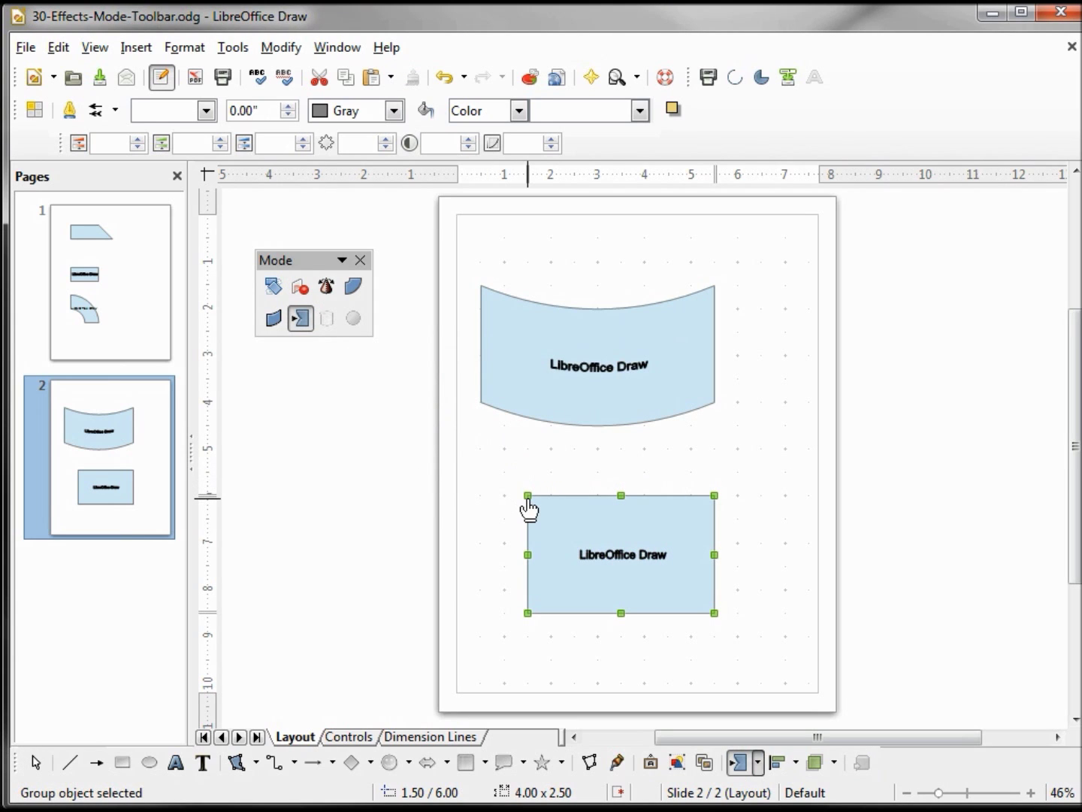
pyautogui.moveTo(528, 502); pyautogui.dragTo(528, 502)
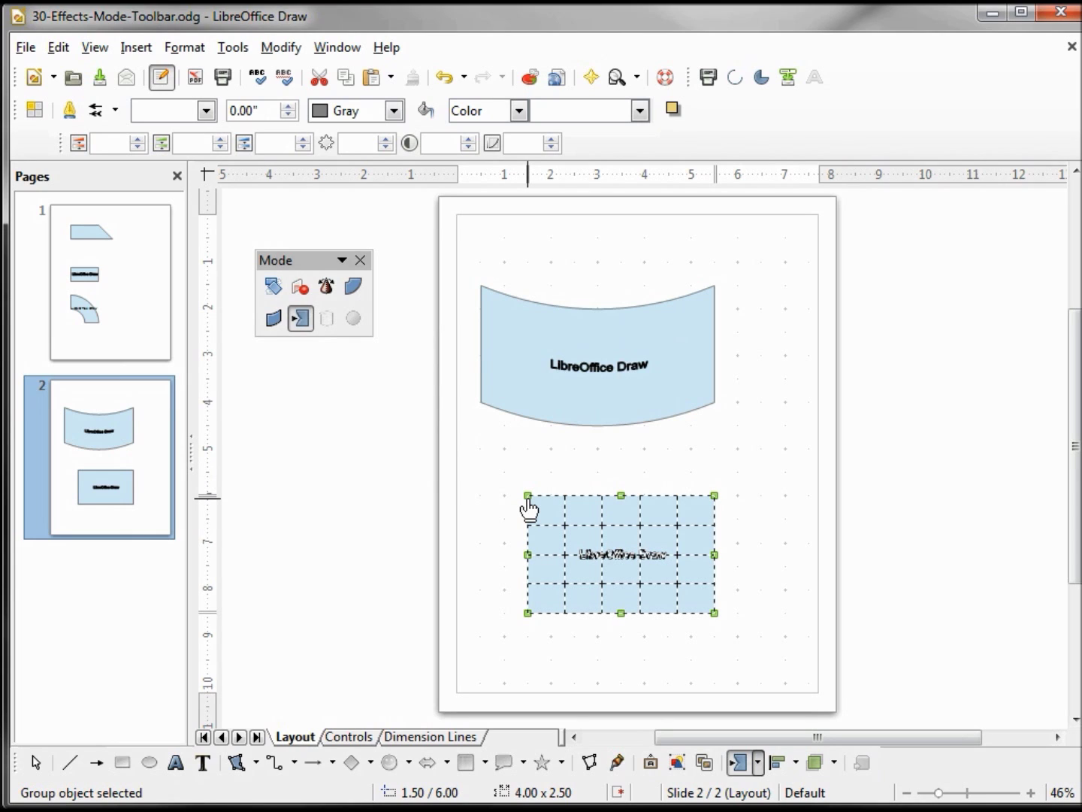
pyautogui.moveTo(529, 509); pyautogui.dragTo(544, 545)
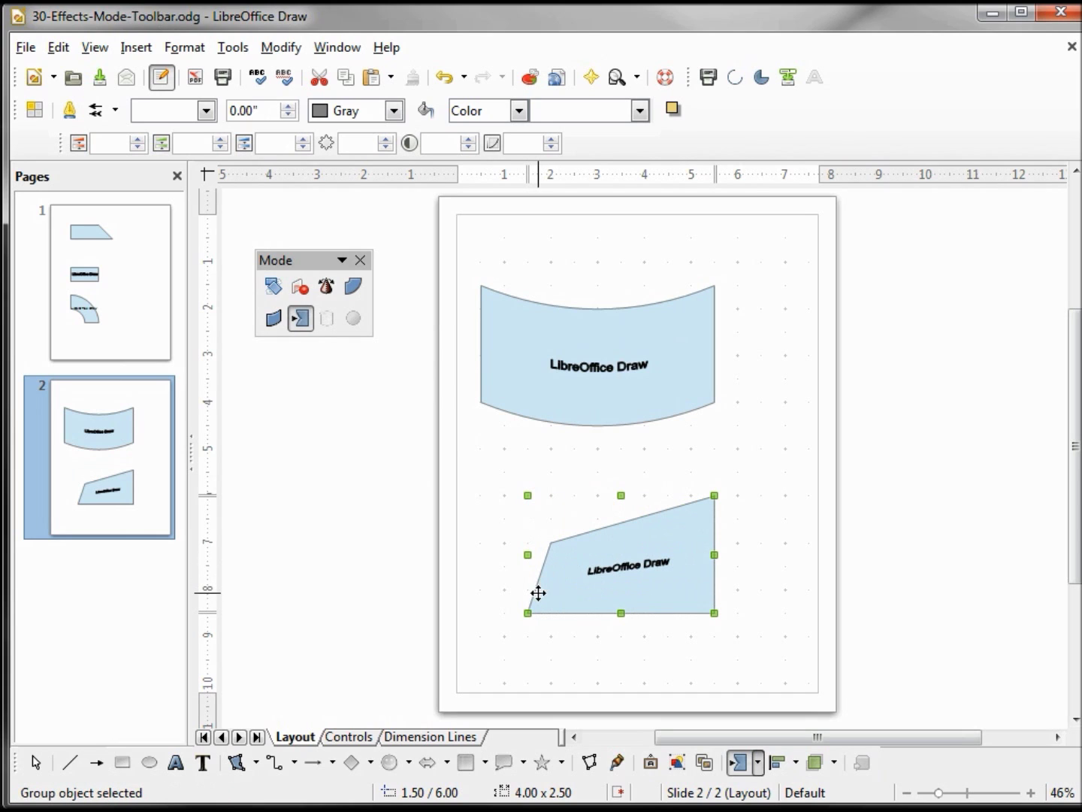
pyautogui.moveTo(529, 613); pyautogui.dragTo(533, 484)
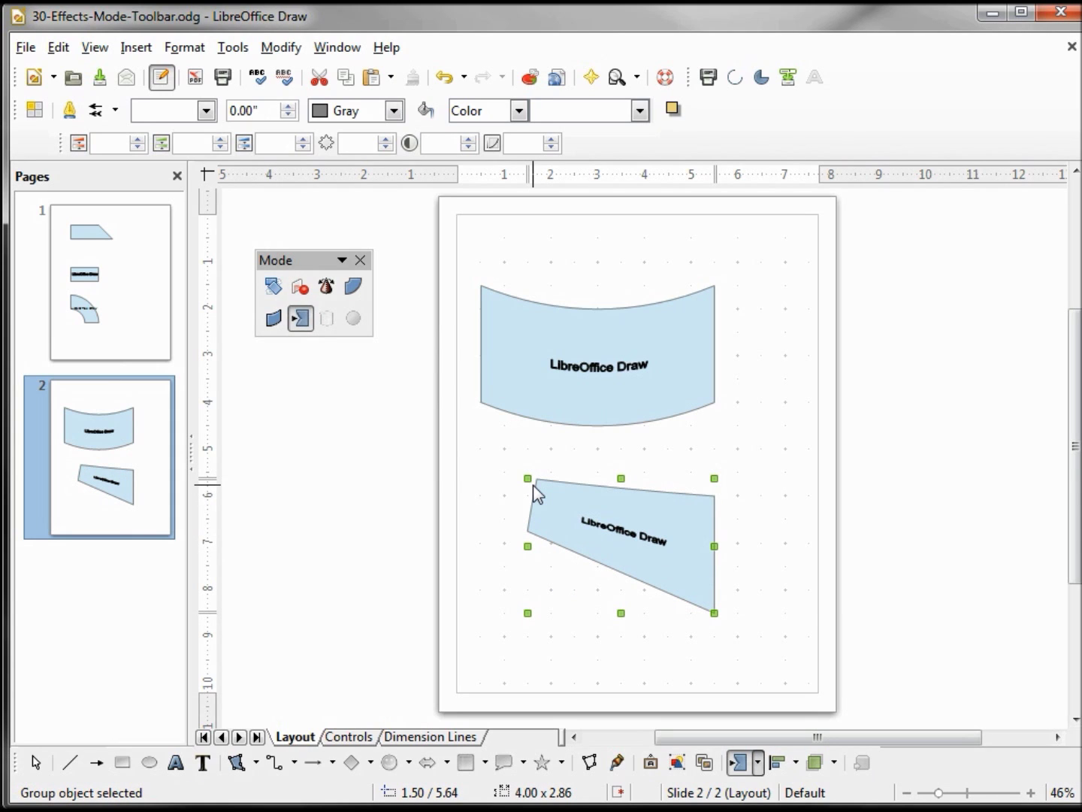
# - Insert a new slide 3 and draw a rectangle on it
pyautogui.click(136, 48)
pyautogui.click(161, 76)
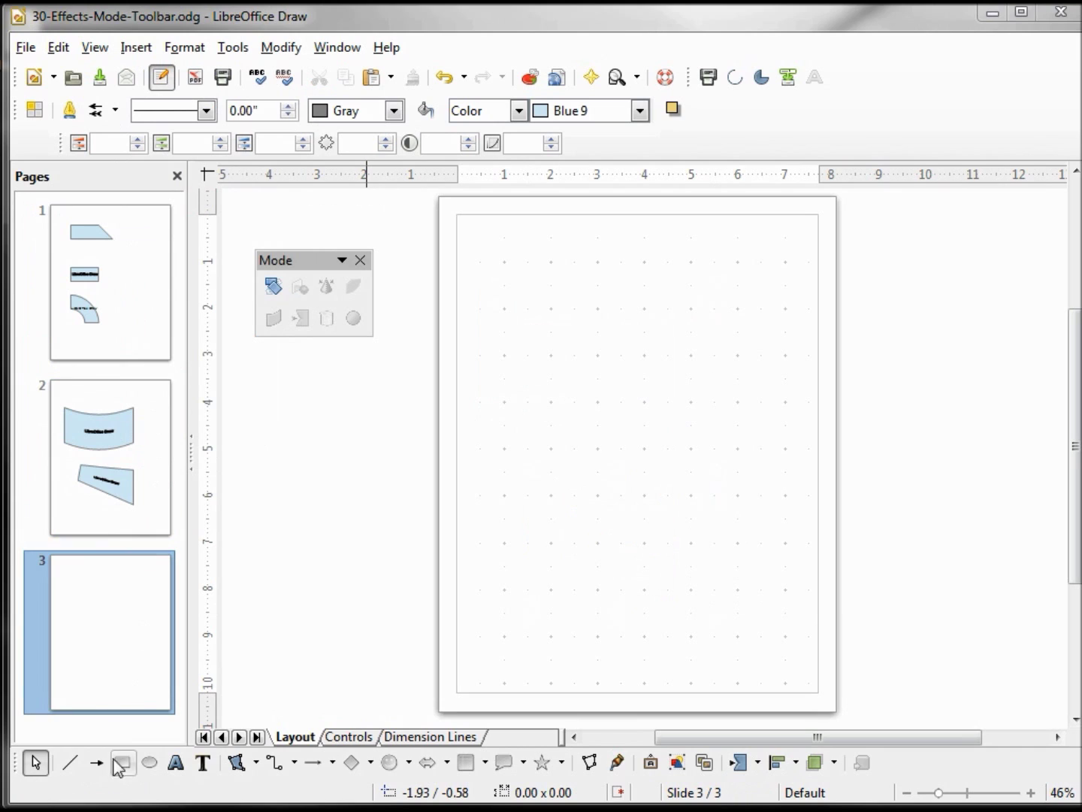
pyautogui.click(351, 762)
pyautogui.moveTo(526, 382)
pyautogui.mouseDown()
pyautogui.moveTo(526, 503)
pyautogui.moveTo(765, 514)
pyautogui.mouseUp()
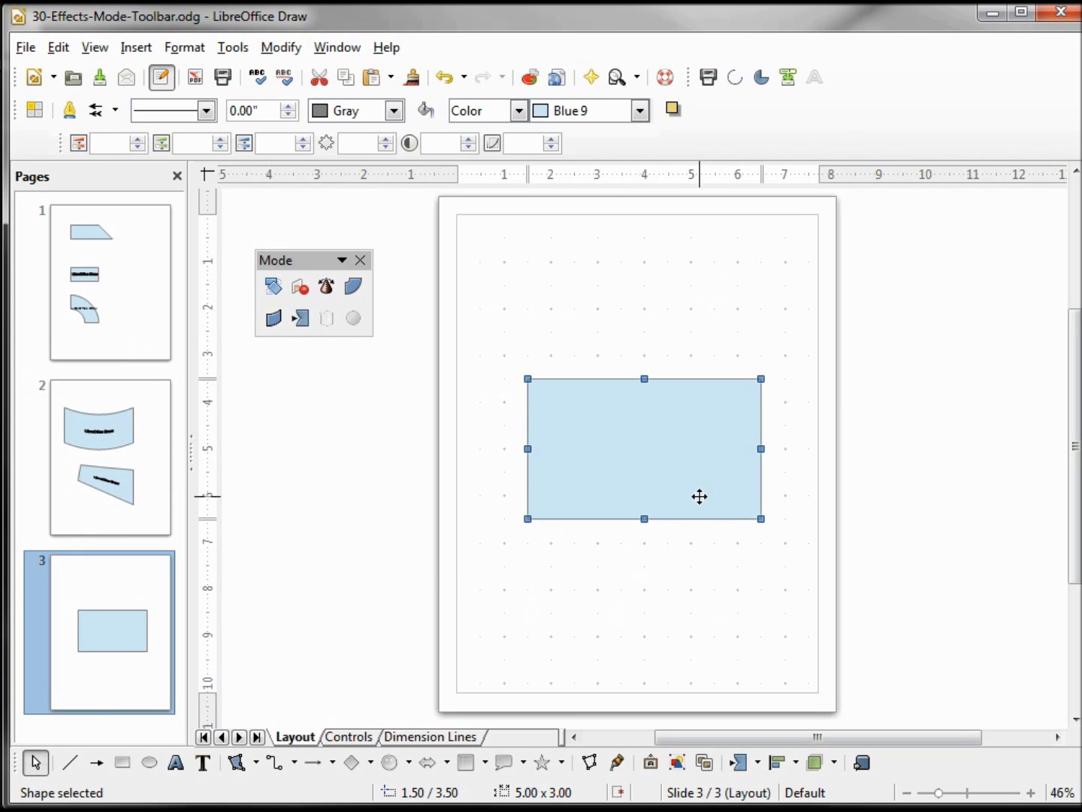
# - Bend the rectangle with Set to circle (slant) into a 7.00 x 5.50 curved band
pyautogui.click(277, 318)
pyautogui.click(505, 439)
pyautogui.moveTo(524, 380); pyautogui.dragTo(505, 308)
pyautogui.moveTo(761, 309); pyautogui.dragTo(829, 266)
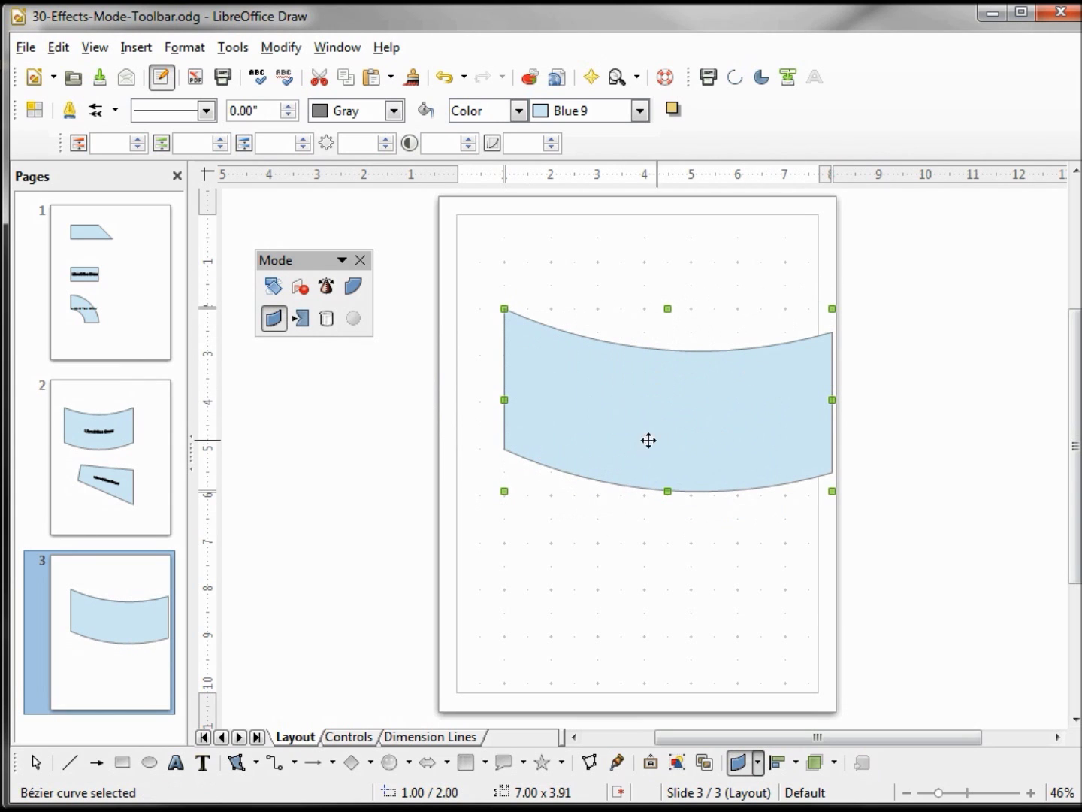
pyautogui.moveTo(665, 488); pyautogui.dragTo(664, 567)
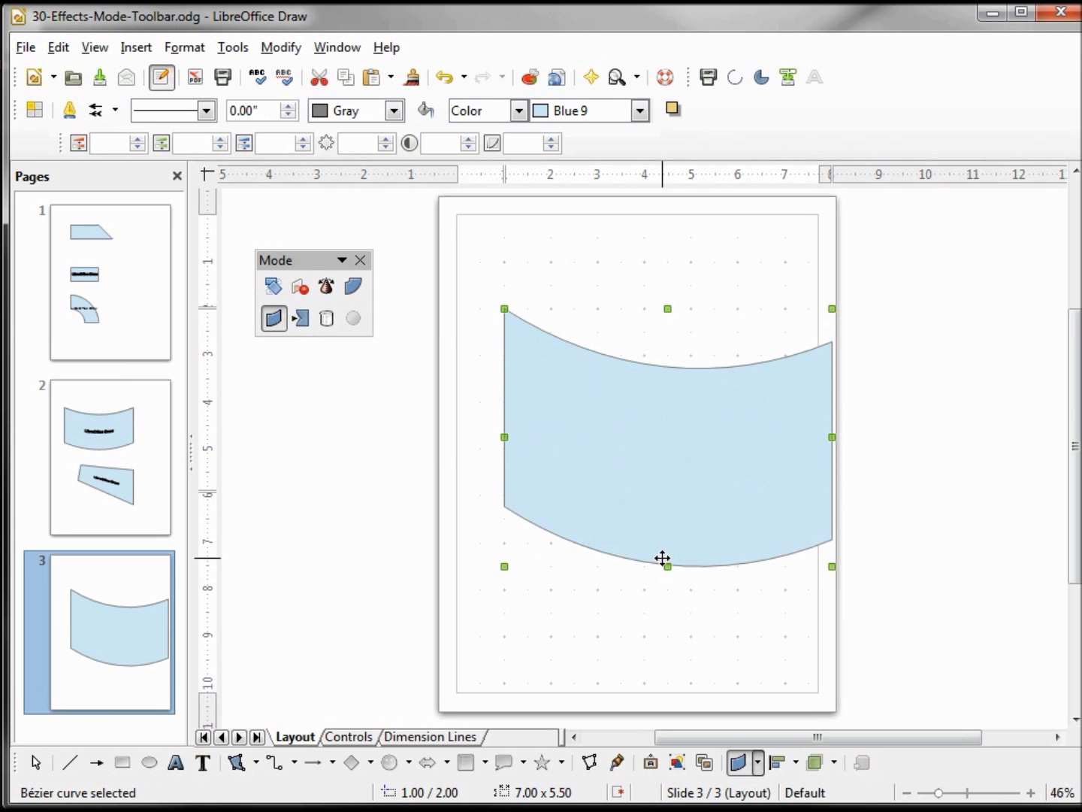
# - Rotate the curved band upright and shrink it to 4.25 x 5.25
pyautogui.click(275, 287)
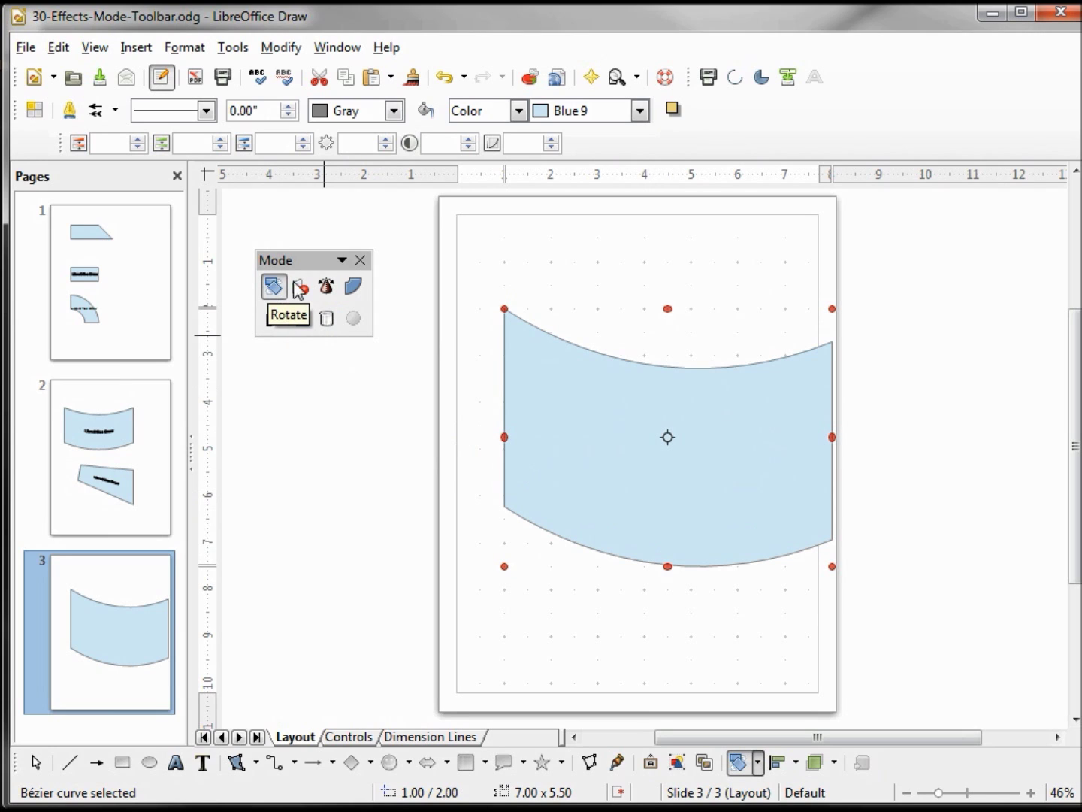
pyautogui.moveTo(504, 309); pyautogui.dragTo(776, 302)
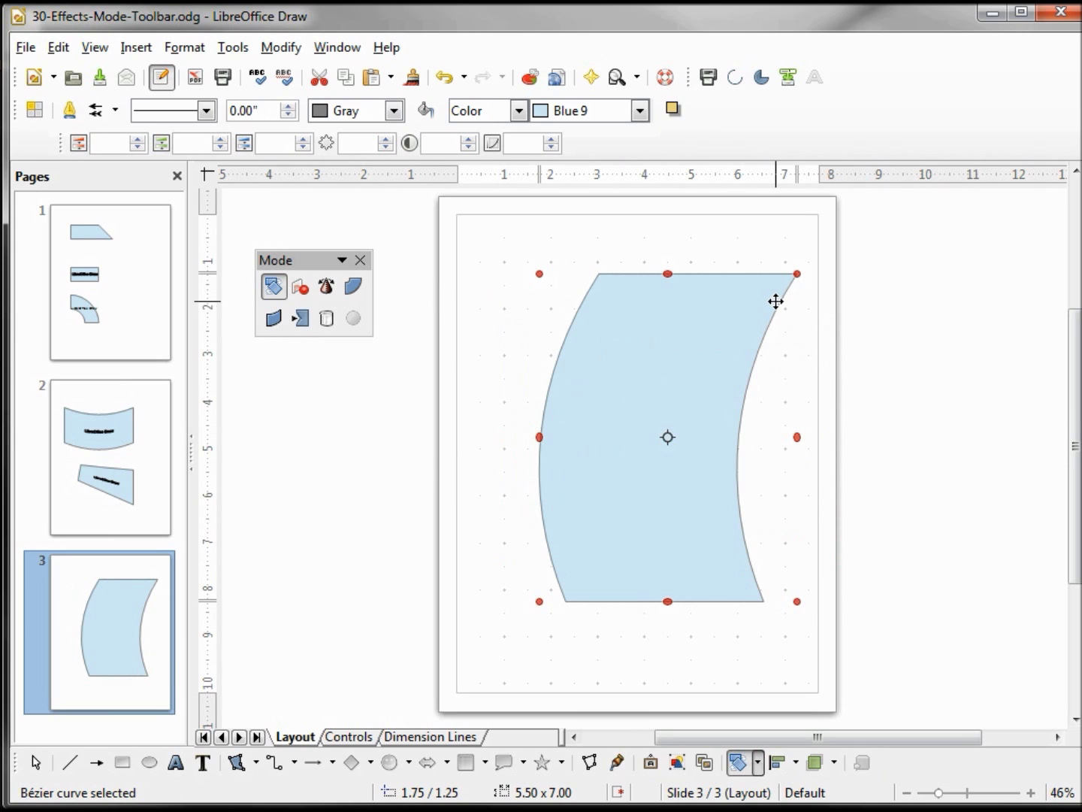
pyautogui.click(706, 451)
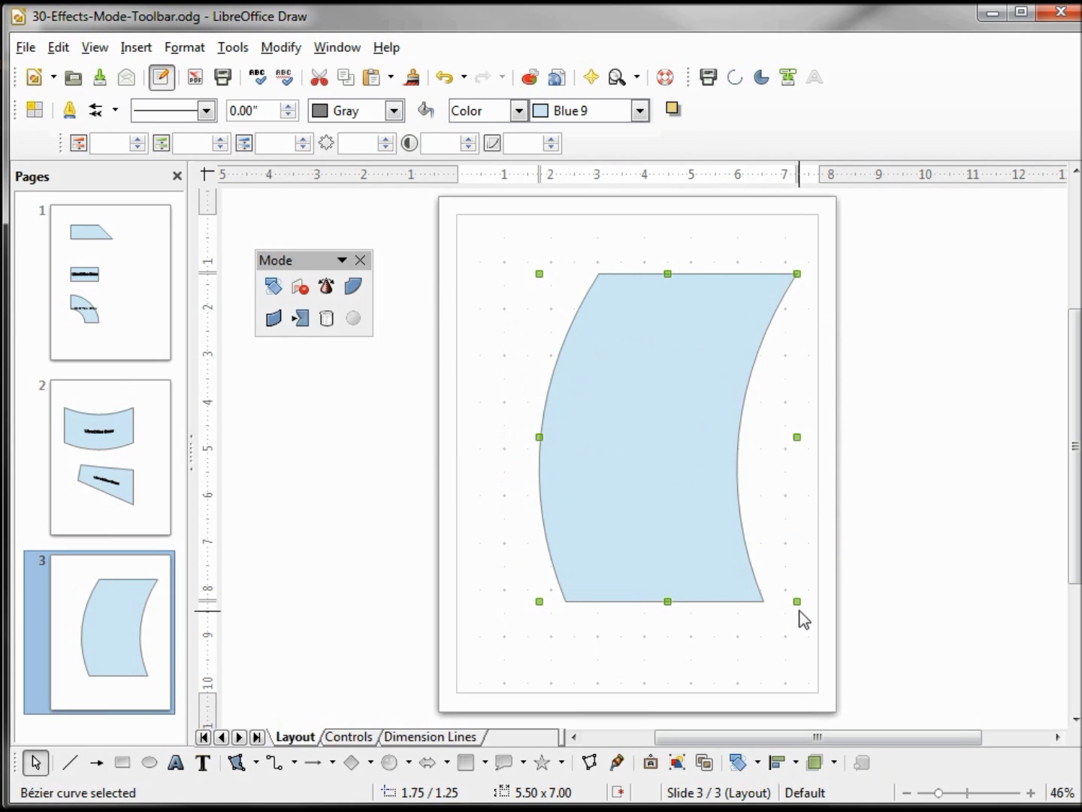
pyautogui.moveTo(798, 603); pyautogui.dragTo(739, 529)
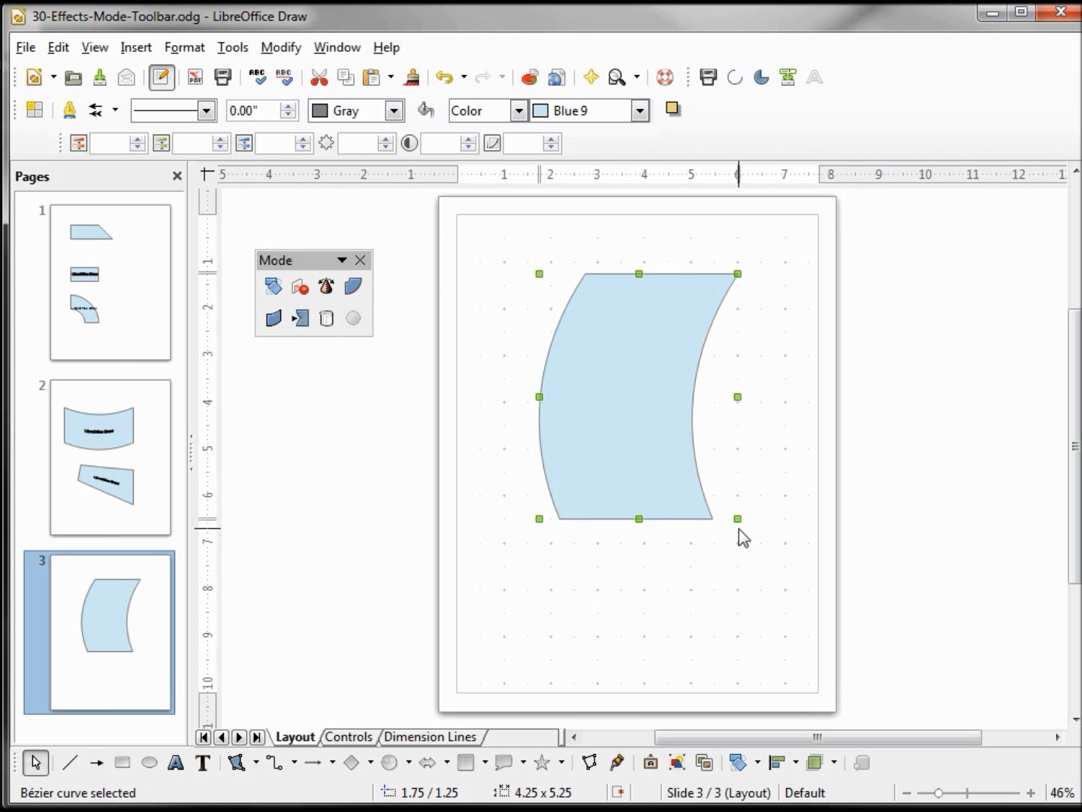
# - Distort the sail, pulling both top corners inward to narrow it to 3.49 x 5.04
pyautogui.click(301, 321)
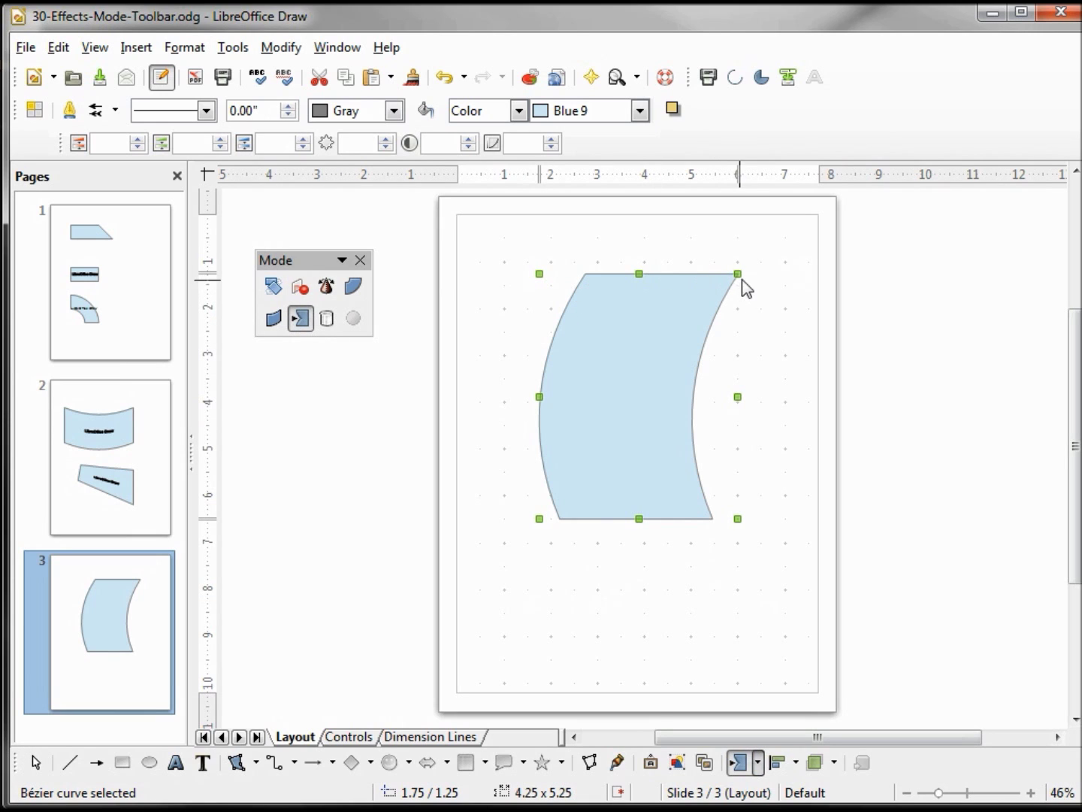
pyautogui.moveTo(742, 278); pyautogui.dragTo(714, 277)
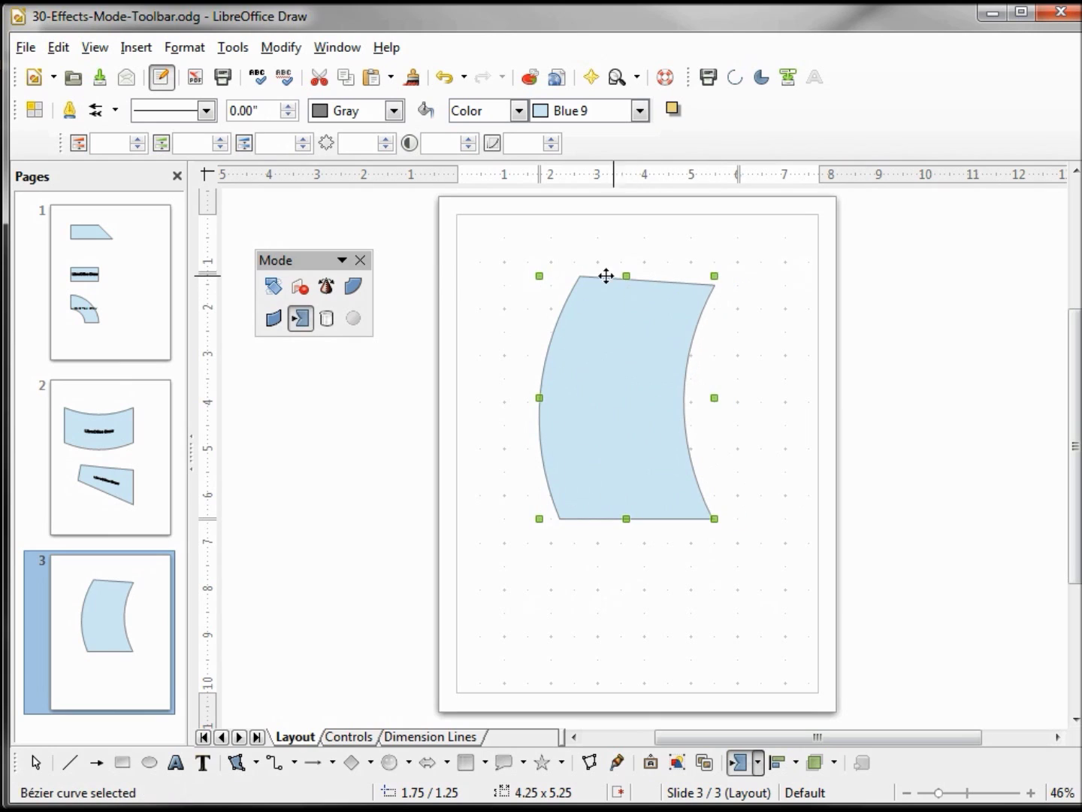
pyautogui.moveTo(539, 275); pyautogui.dragTo(575, 292)
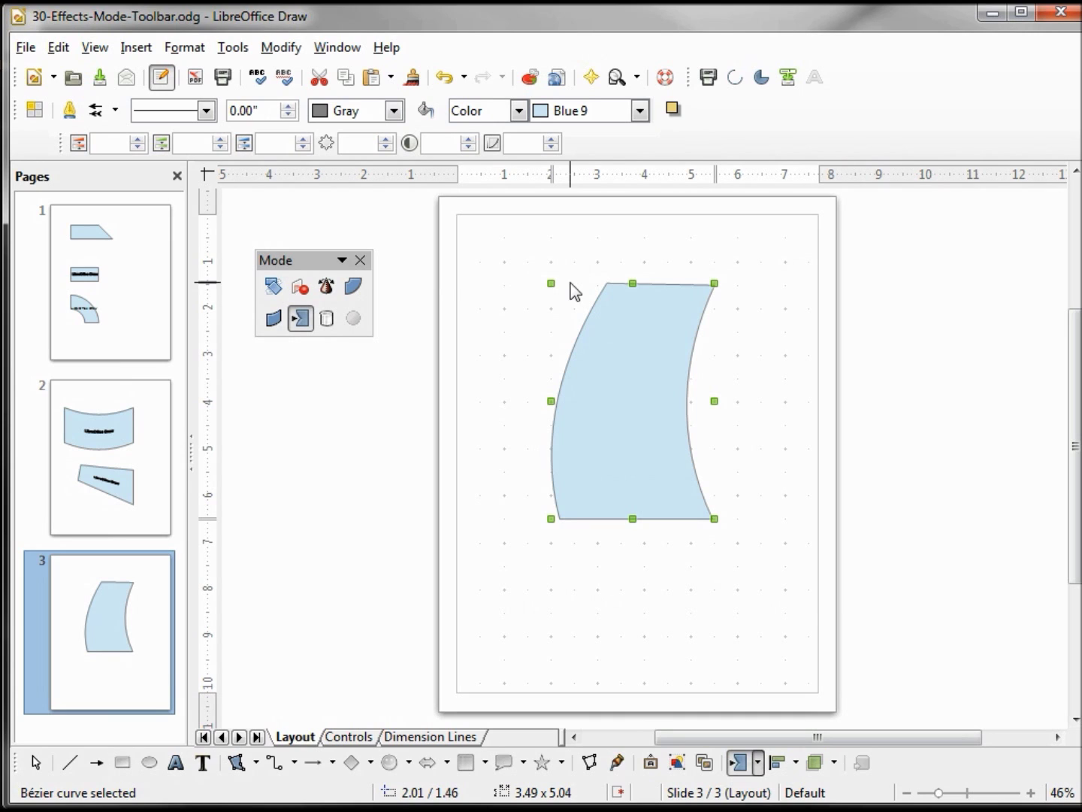
# - Draw a black 0.50 x 6.50 mast at x 4.00 and send it behind the sail
pyautogui.click(124, 764)
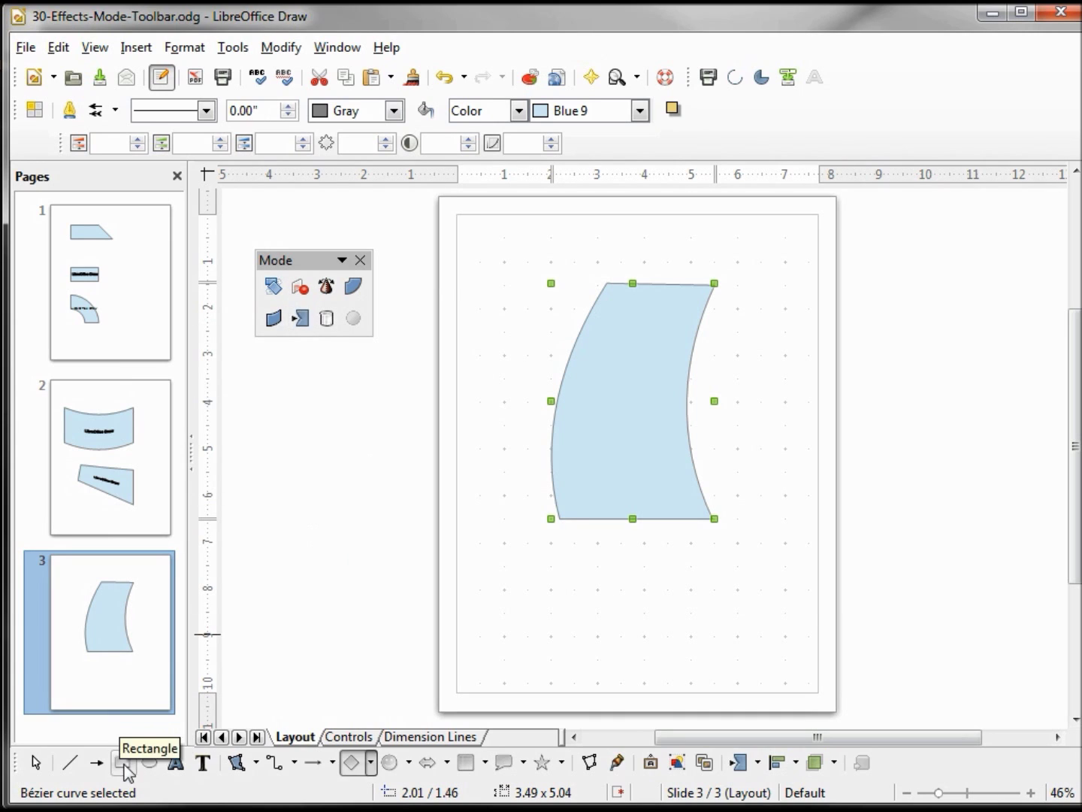
pyautogui.moveTo(599, 566)
pyautogui.mouseDown()
pyautogui.moveTo(654, 268)
pyautogui.moveTo(665, 262)
pyautogui.moveTo(624, 263)
pyautogui.mouseUp()
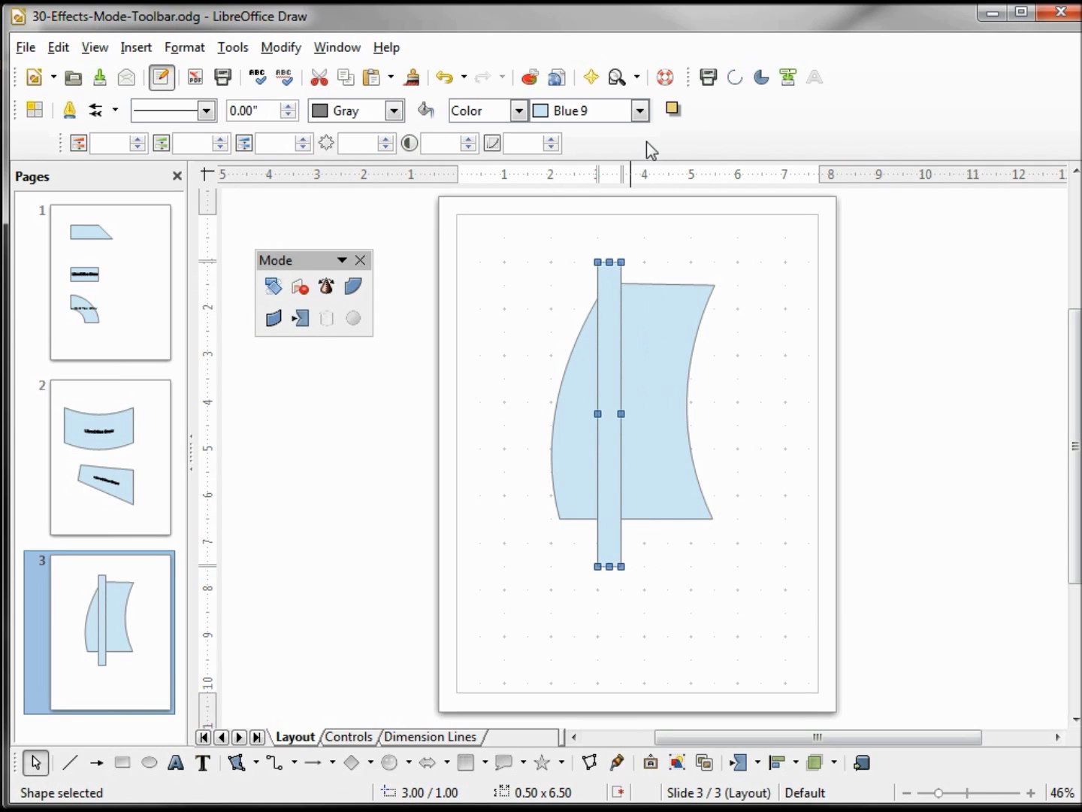
pyautogui.click(639, 110)
pyautogui.scroll(10, 644, 192)
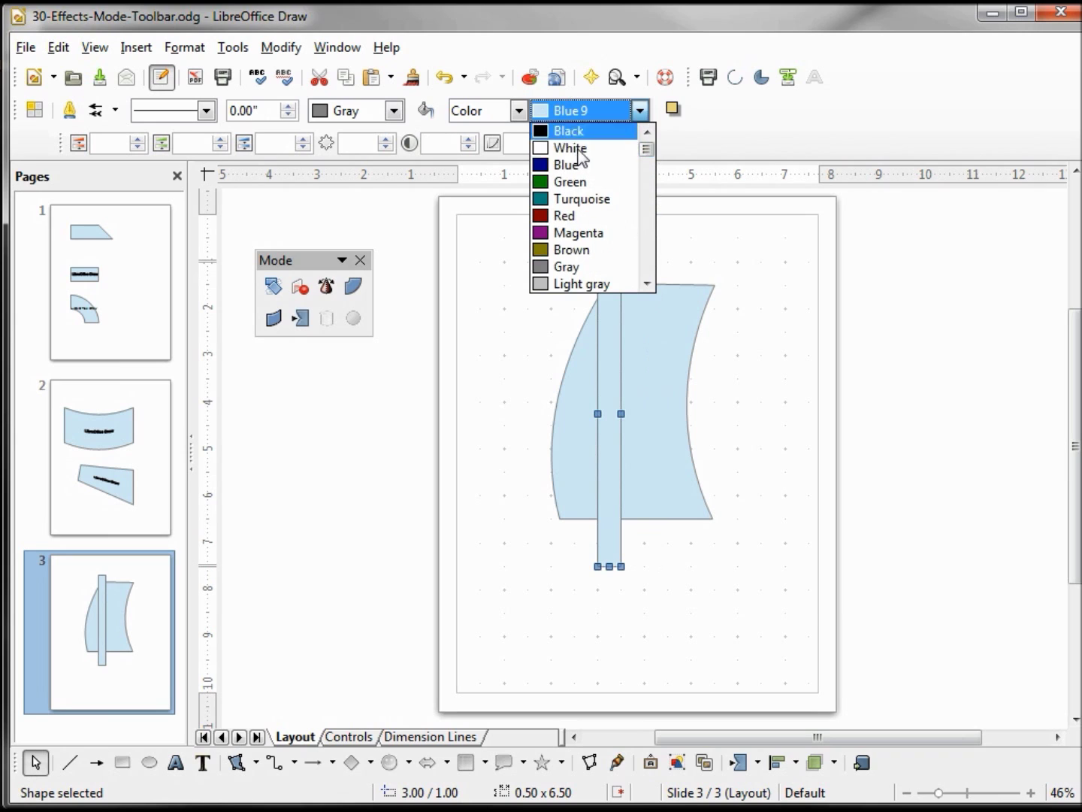
pyautogui.click(569, 132)
pyautogui.moveTo(615, 301); pyautogui.dragTo(666, 304)
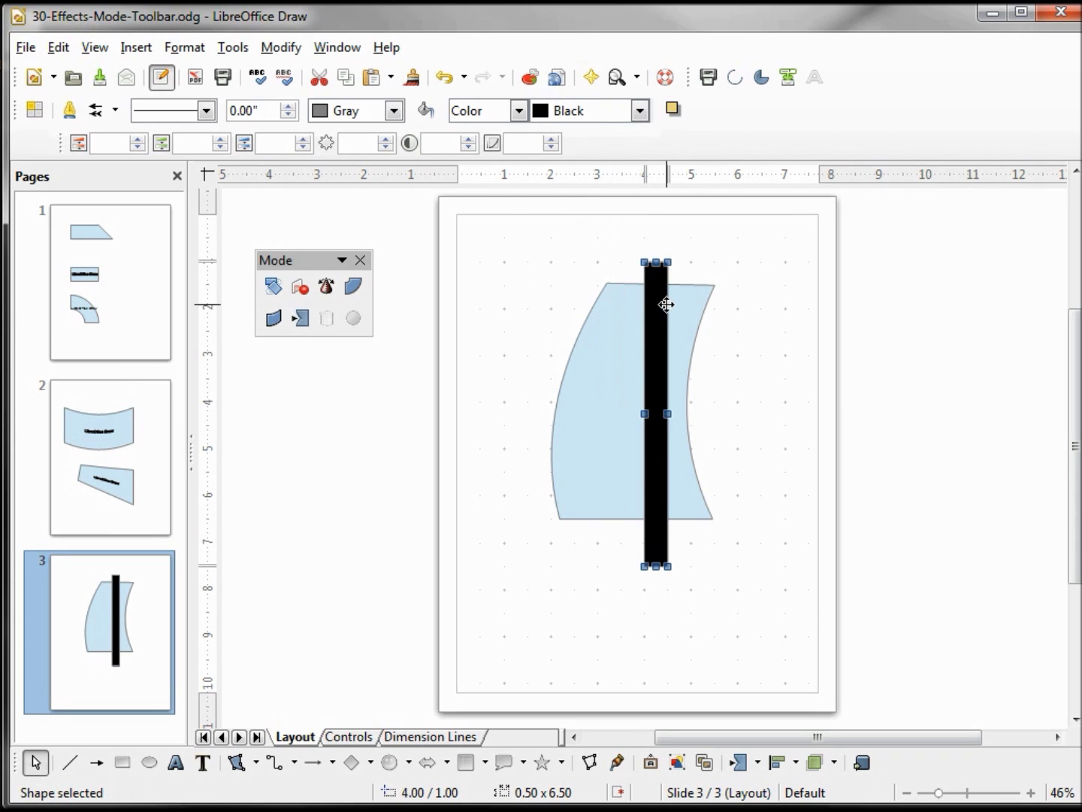
pyautogui.rightClick(666, 304)
pyautogui.moveTo(757, 493)
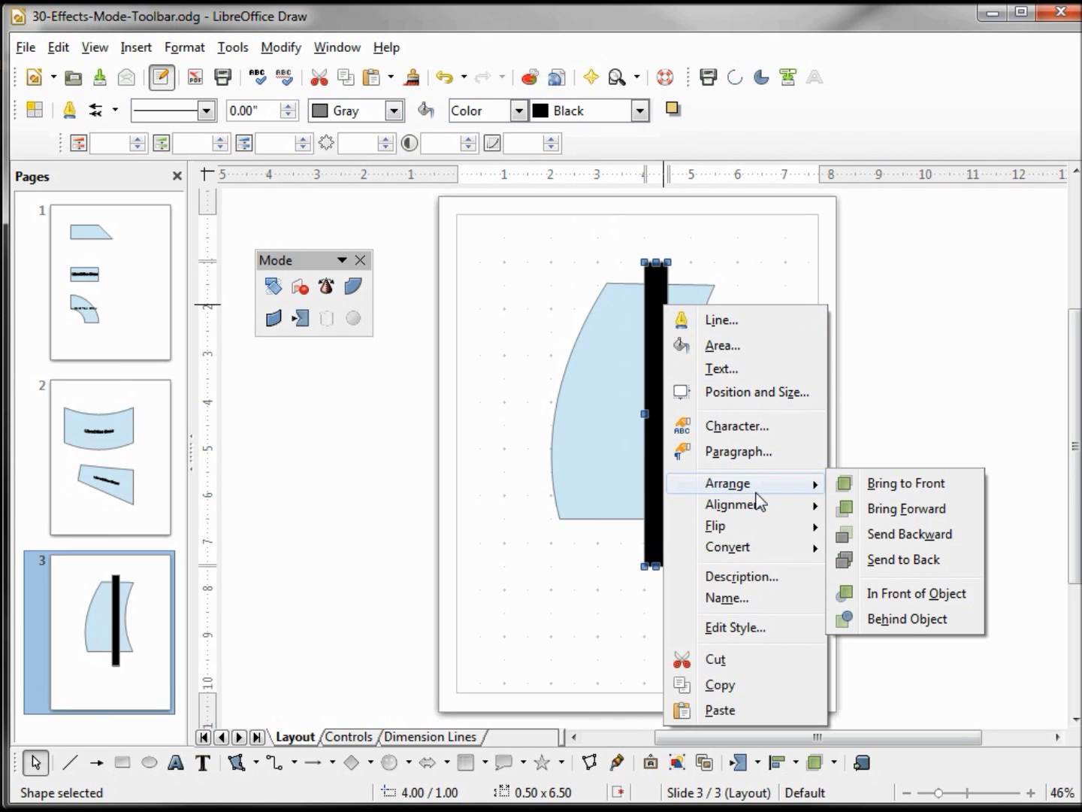
pyautogui.click(909, 559)
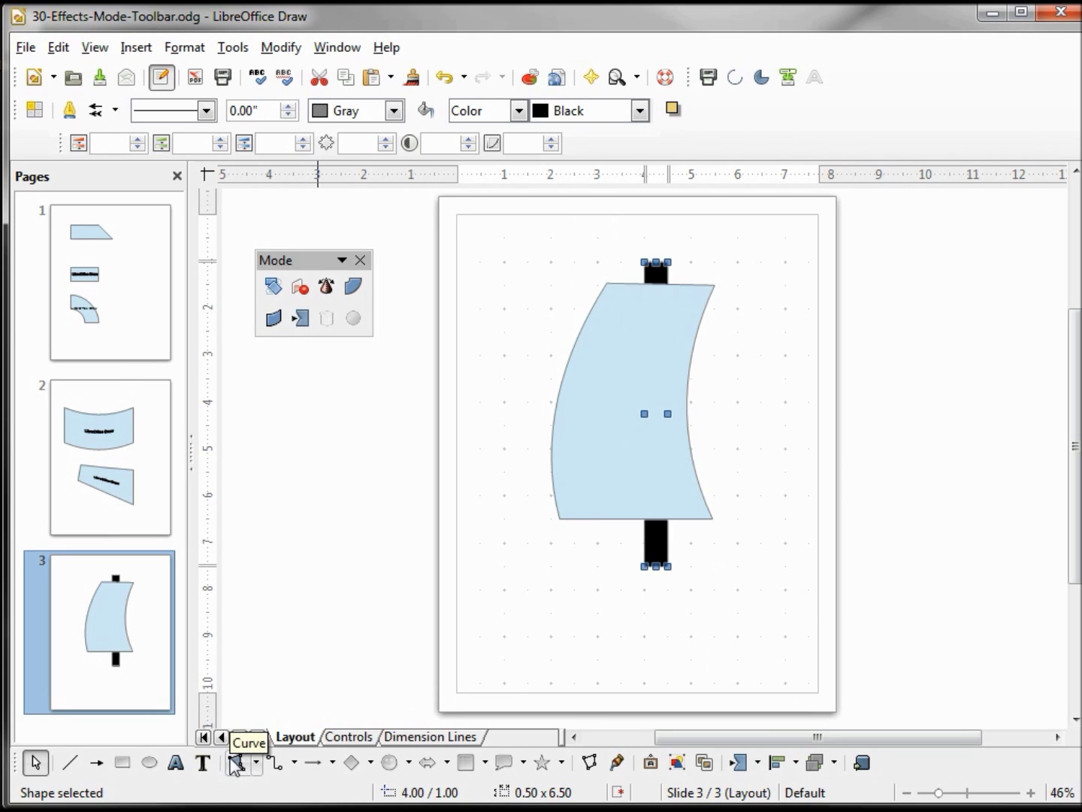
# - Begin a filled polygon outline near the mast's base for the hull
pyautogui.click(257, 765)
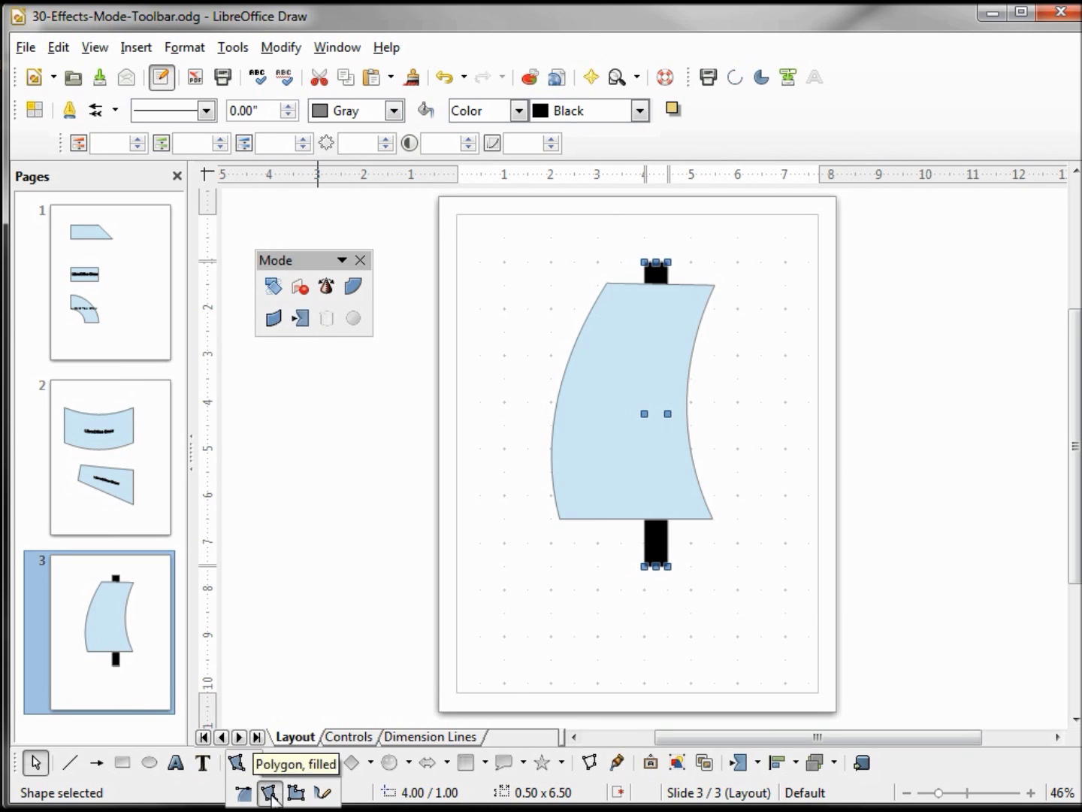
pyautogui.click(269, 793)
pyautogui.moveTo(504, 552); pyautogui.dragTo(786, 541)
# - Complete the light-blue 6.00 x 1.50 hull polygon with a slanted left end under the sail
pyautogui.click(786, 613)
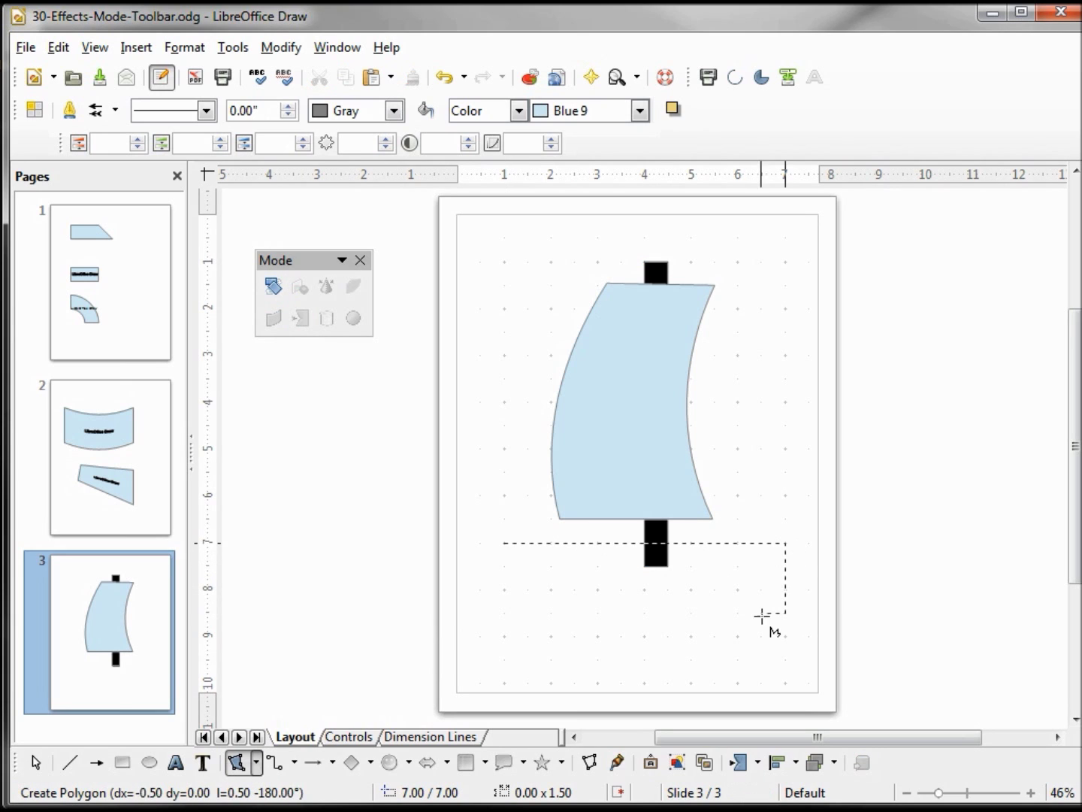
pyautogui.doubleClick(553, 609)
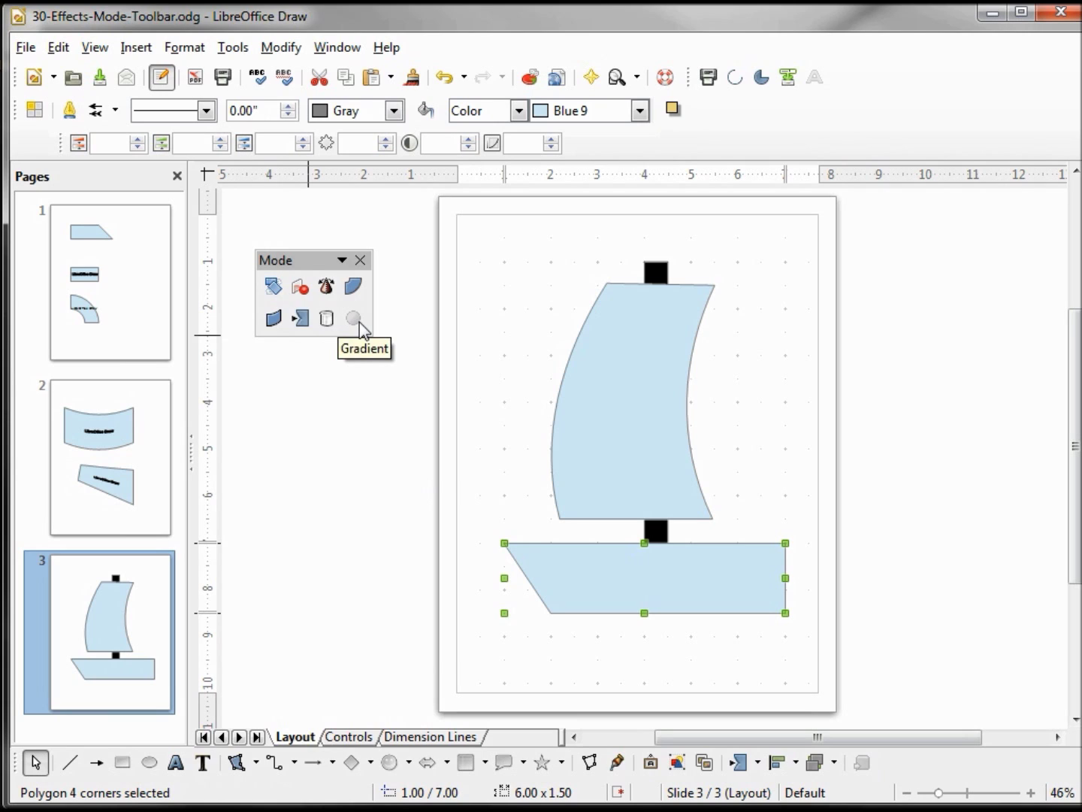
pyautogui.click(598, 382)
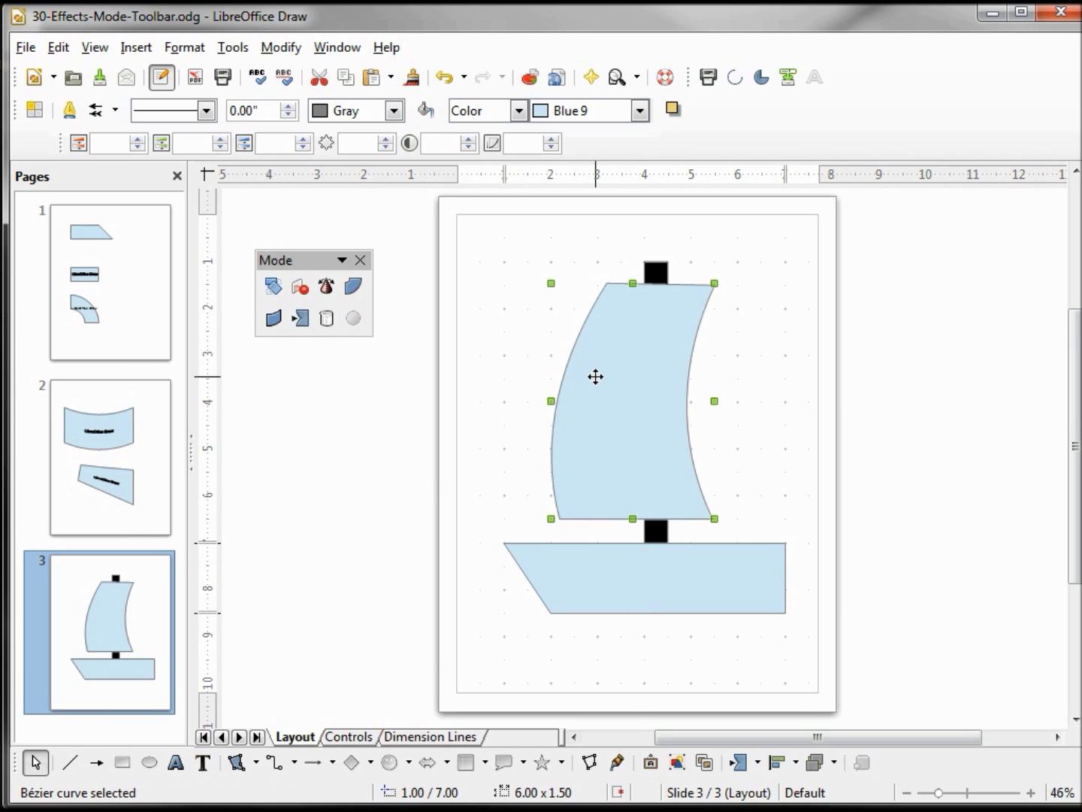
# - Give the sail a gradient transparency running from its centre toward the upper-right corner
pyautogui.click(326, 318)
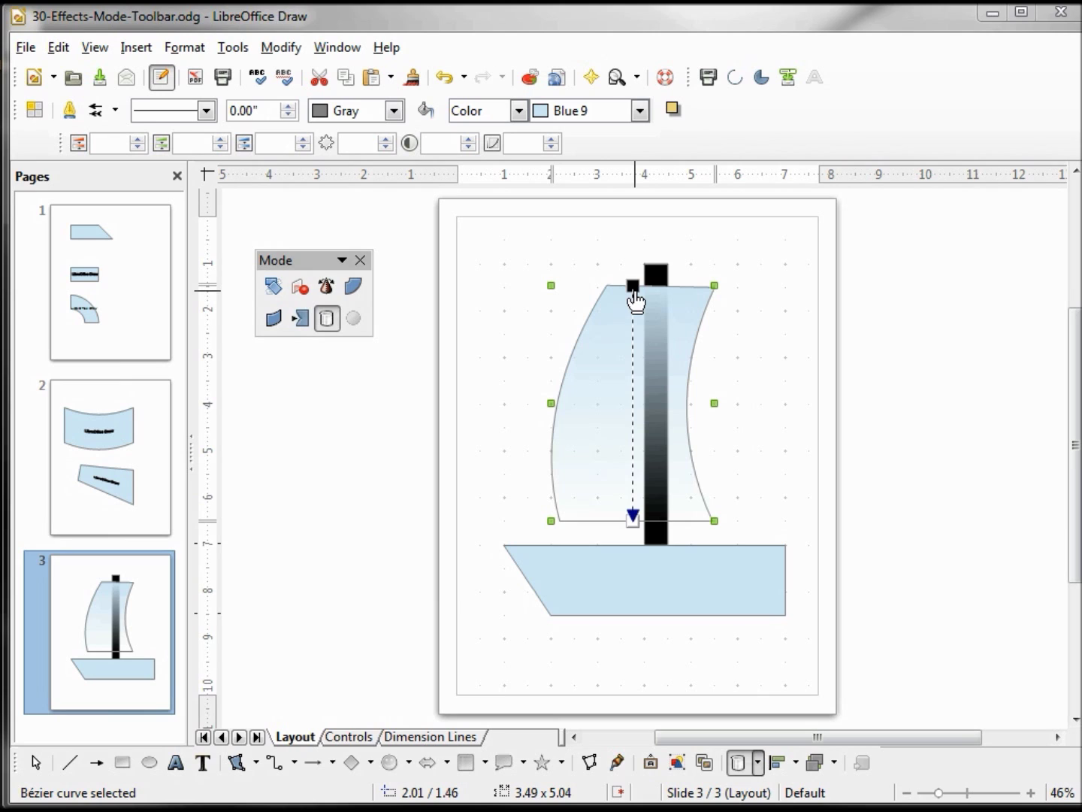
pyautogui.moveTo(633, 517)
pyautogui.mouseDown()
pyautogui.moveTo(629, 529)
pyautogui.moveTo(608, 529)
pyautogui.moveTo(565, 504)
pyautogui.moveTo(515, 430)
pyautogui.moveTo(593, 307)
pyautogui.moveTo(718, 338)
pyautogui.moveTo(714, 415)
pyautogui.moveTo(616, 503)
pyautogui.moveTo(635, 518)
pyautogui.moveTo(720, 297)
pyautogui.moveTo(539, 293)
pyautogui.moveTo(575, 484)
pyautogui.moveTo(644, 529)
pyautogui.moveTo(635, 528)
pyautogui.mouseUp()
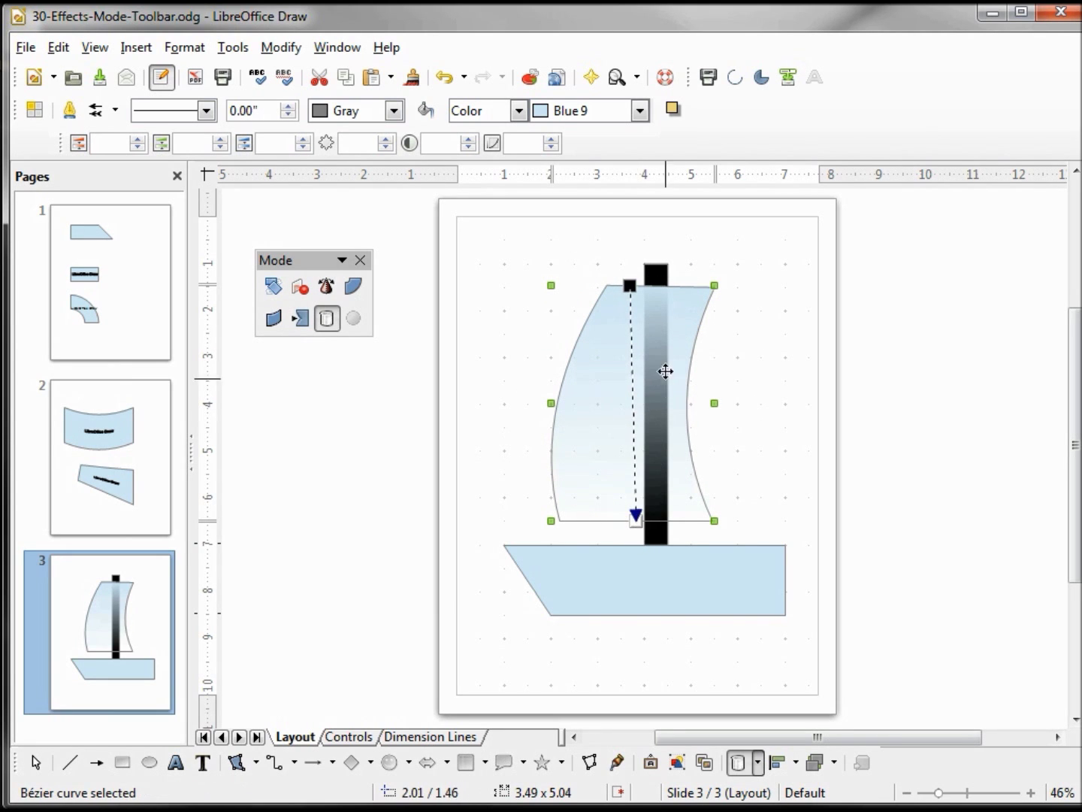
pyautogui.moveTo(627, 298); pyautogui.dragTo(624, 435)
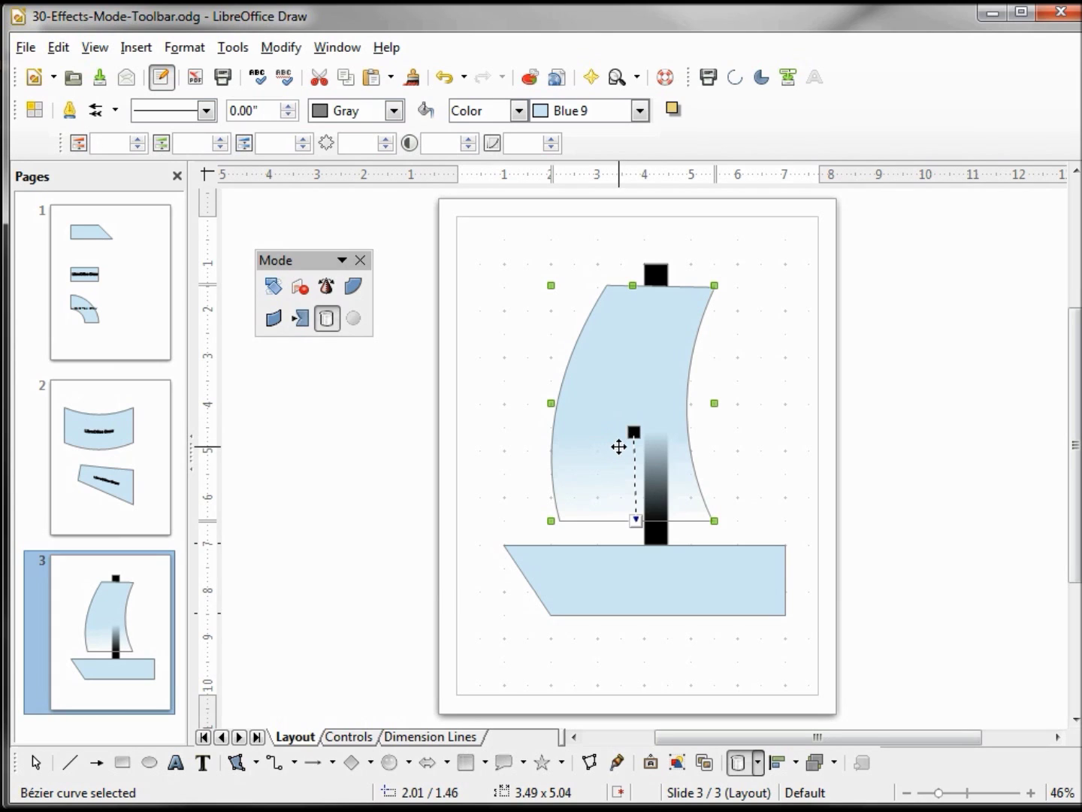
pyautogui.moveTo(629, 446); pyautogui.dragTo(635, 490)
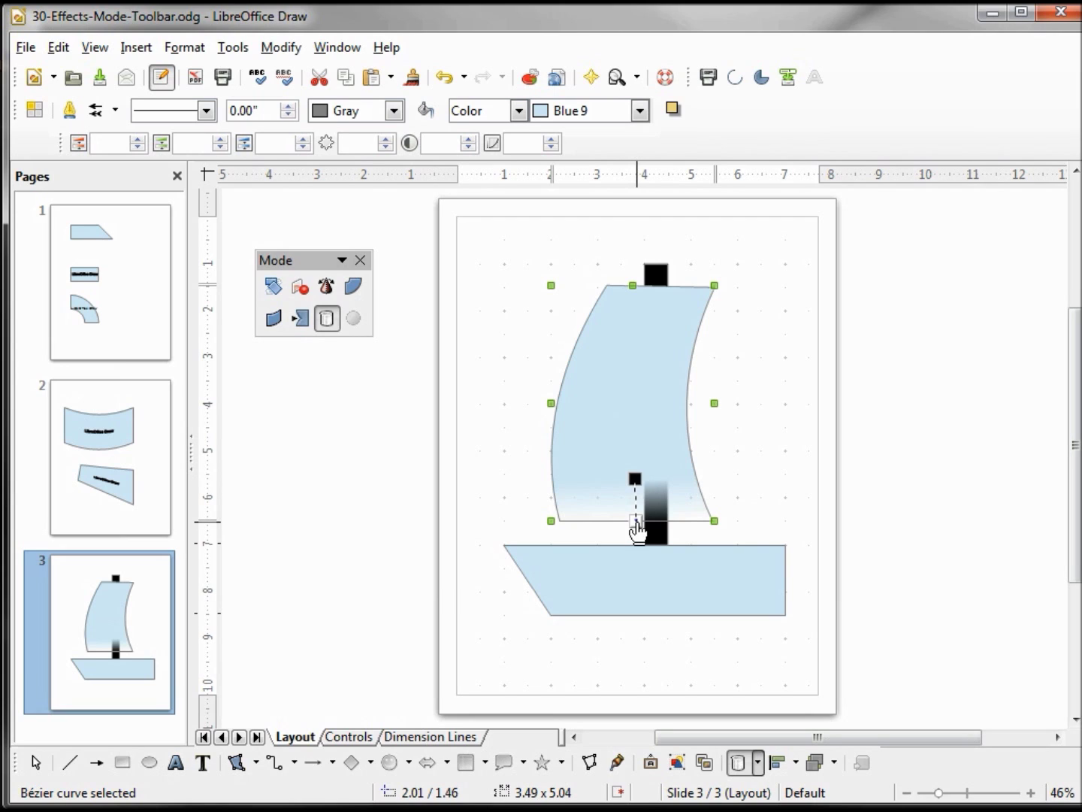
pyautogui.moveTo(635, 526); pyautogui.dragTo(783, 404)
pyautogui.moveTo(707, 392); pyautogui.dragTo(641, 388)
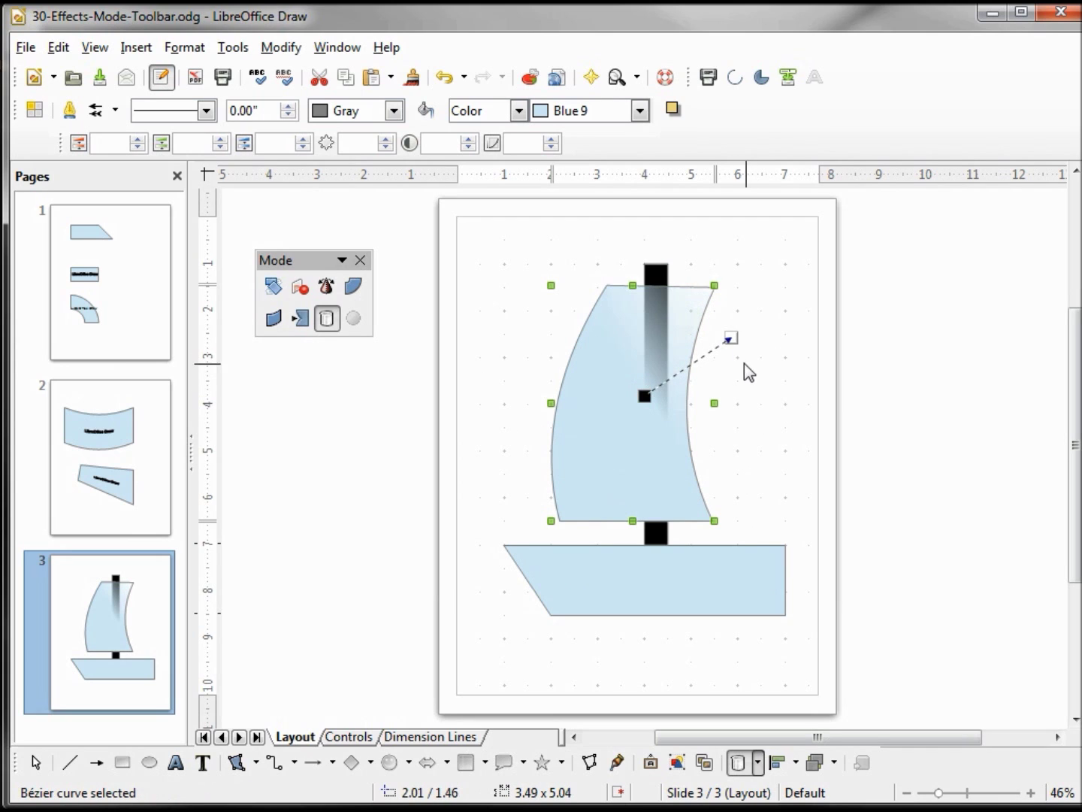
pyautogui.moveTo(730, 339); pyautogui.dragTo(743, 280)
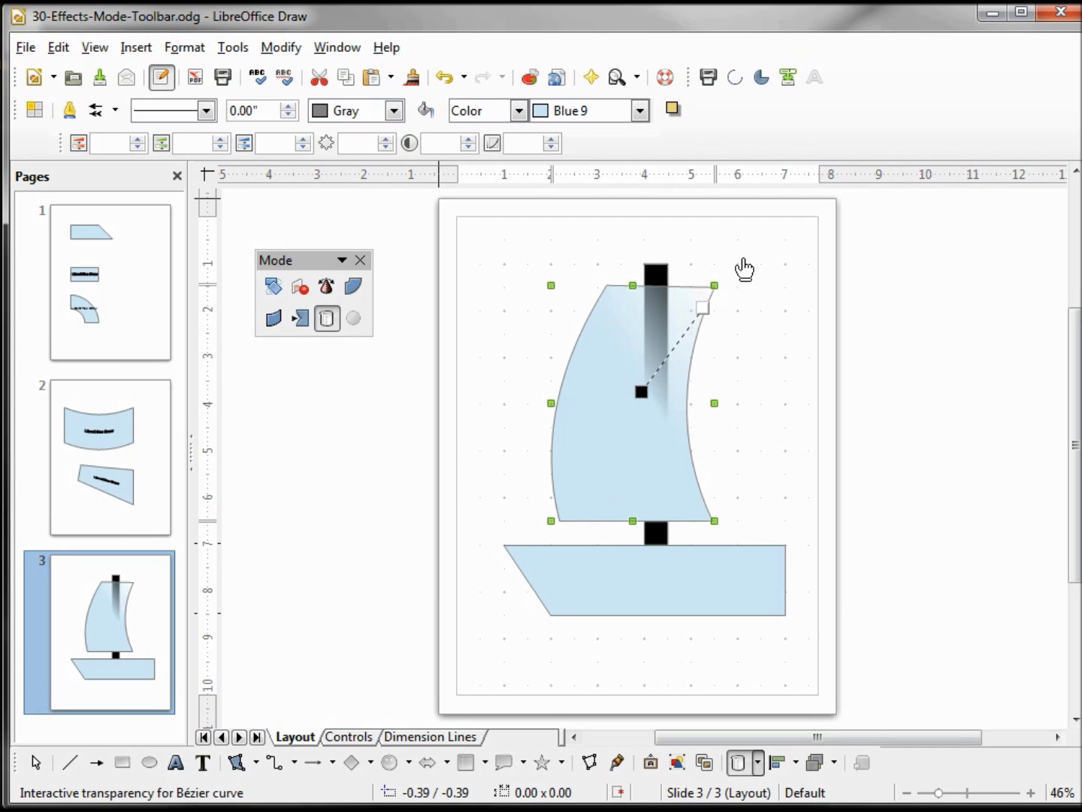
pyautogui.moveTo(641, 390); pyautogui.dragTo(678, 356)
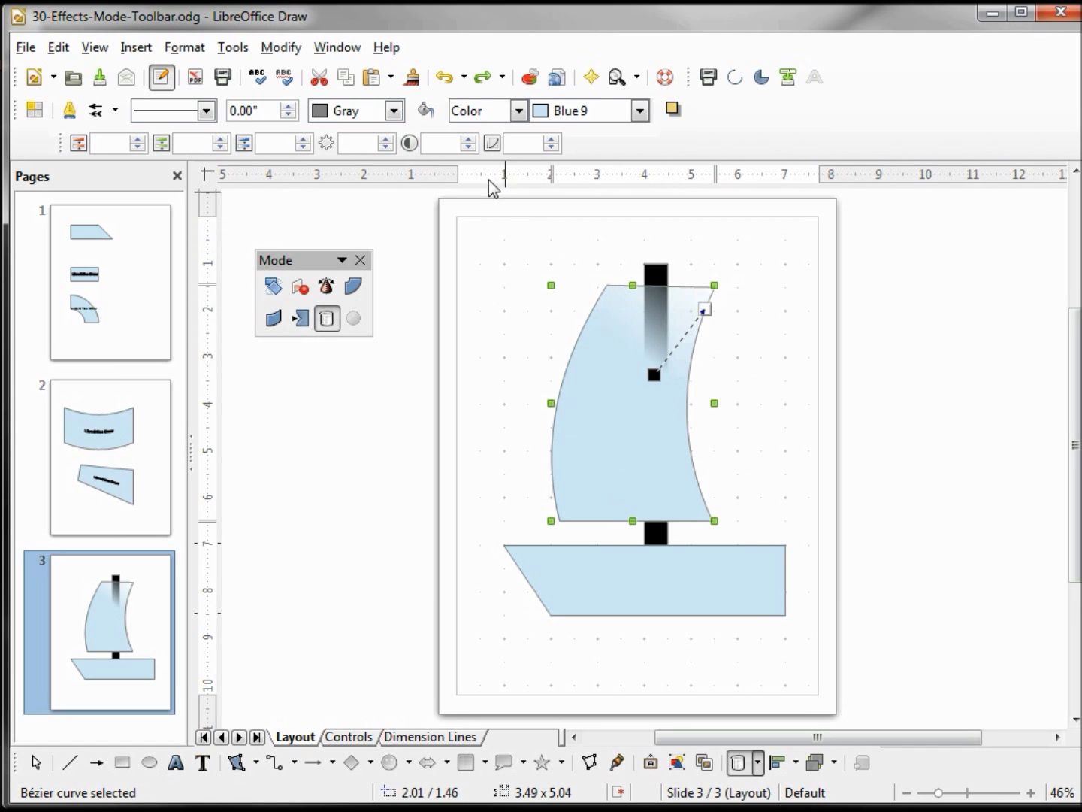
# - Review the sail's transparency settings in the Area dialog, keeping them unchanged
pyautogui.click(427, 111)
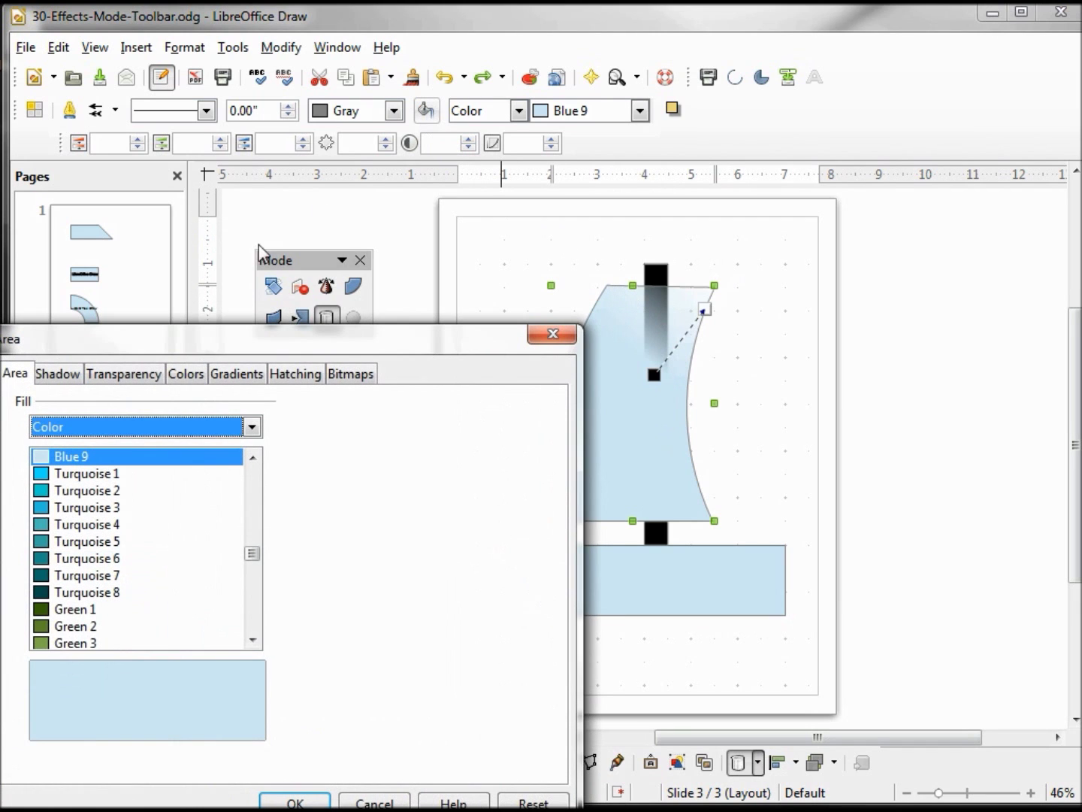
pyautogui.click(135, 372)
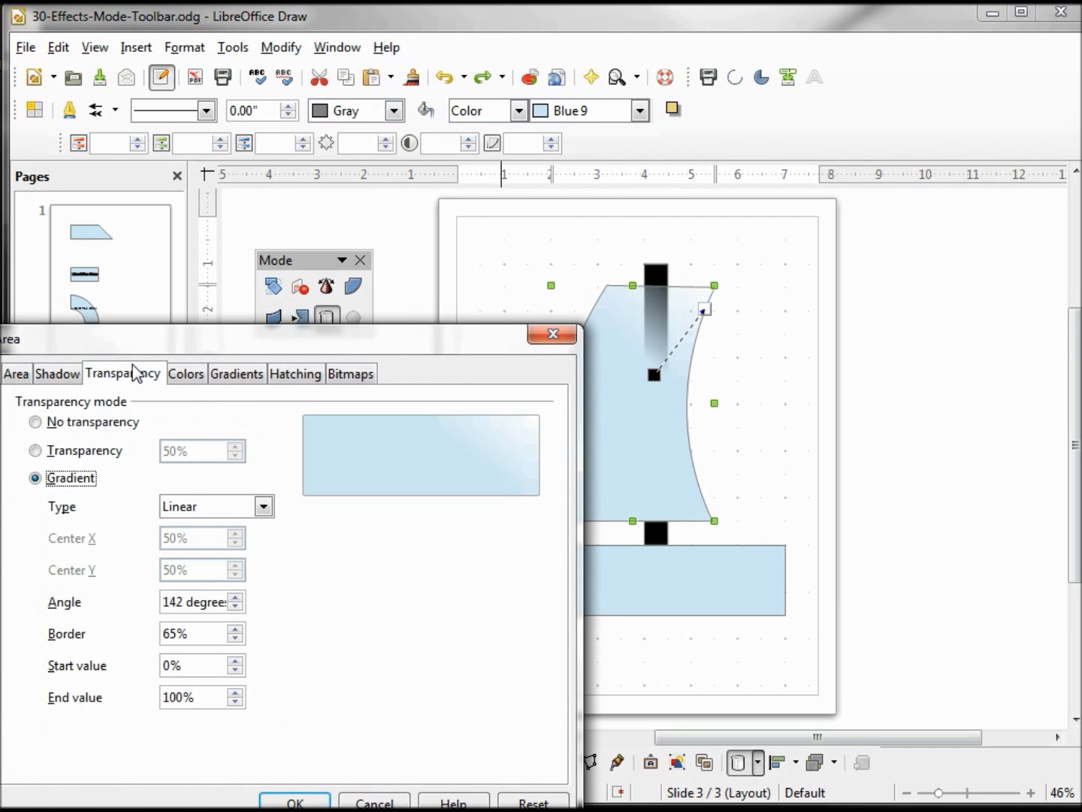
pyautogui.press('Tab')
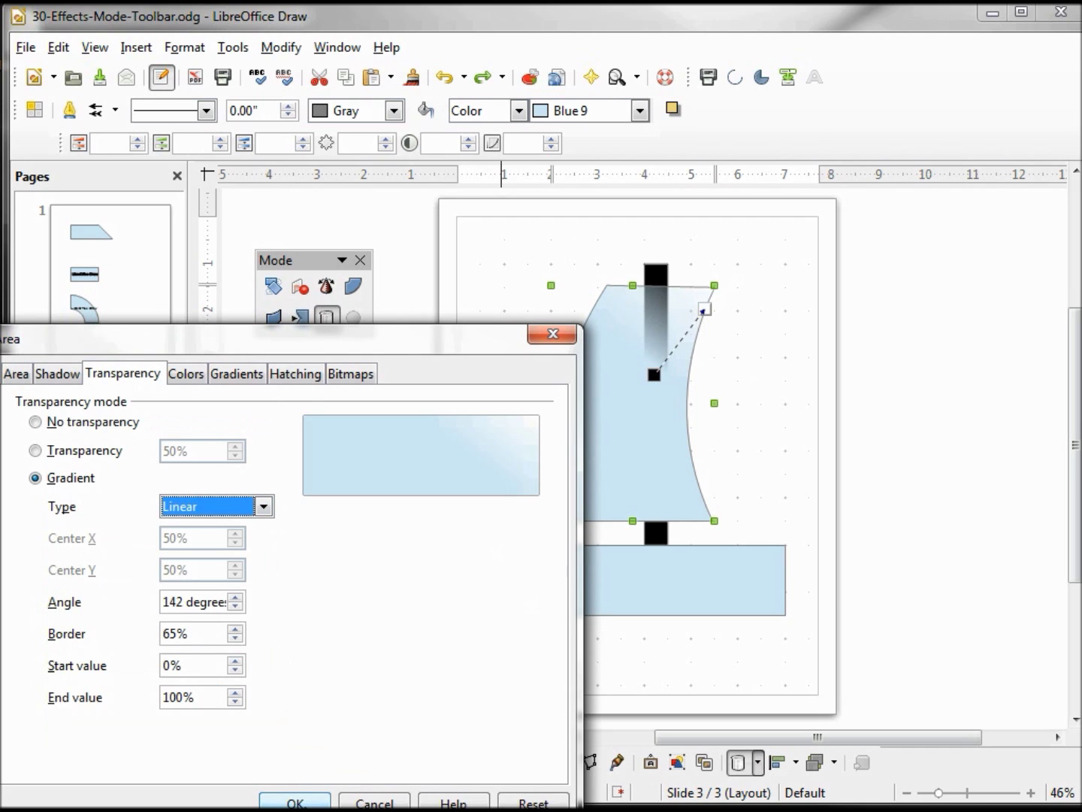
pyautogui.click(295, 801)
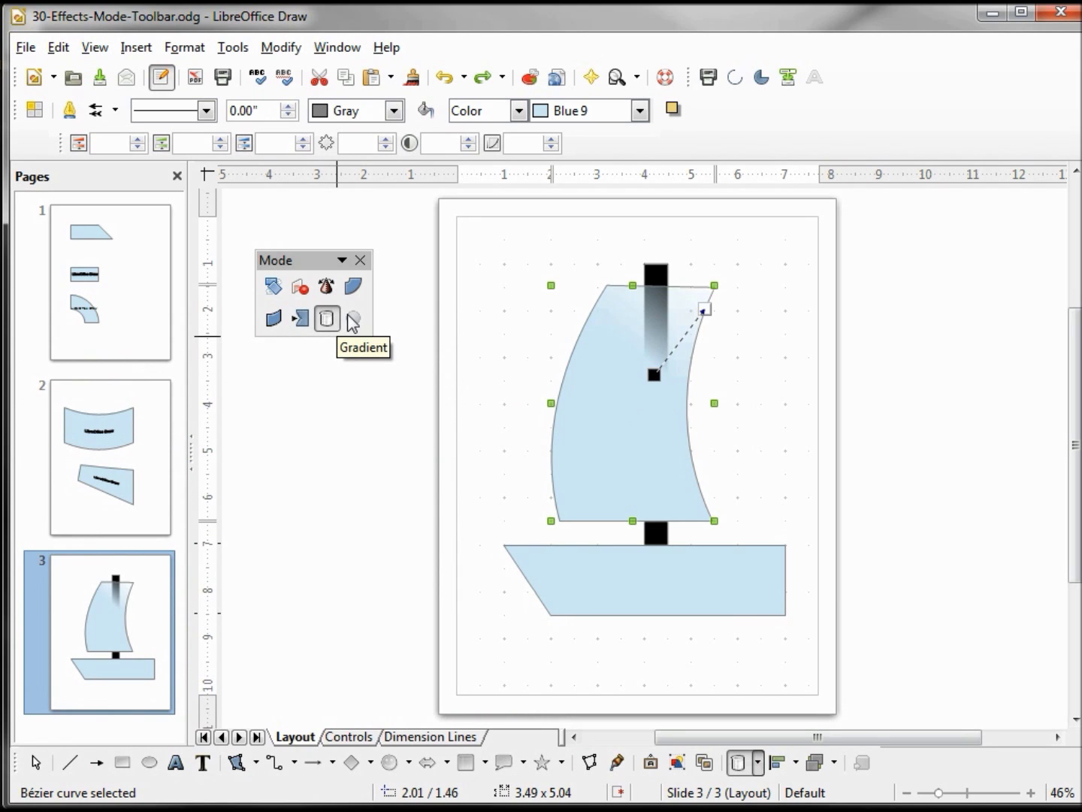
# - Fill the sail with the Linear yellow/brown gradient
pyautogui.click(428, 111)
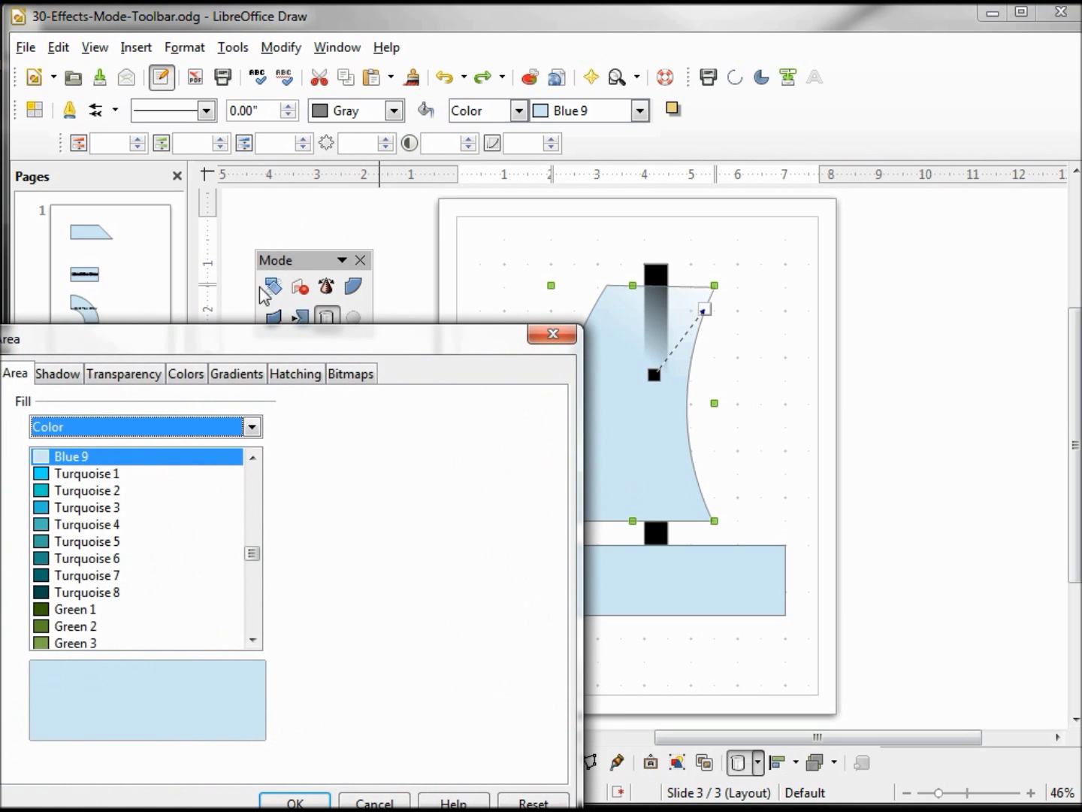
pyautogui.click(239, 376)
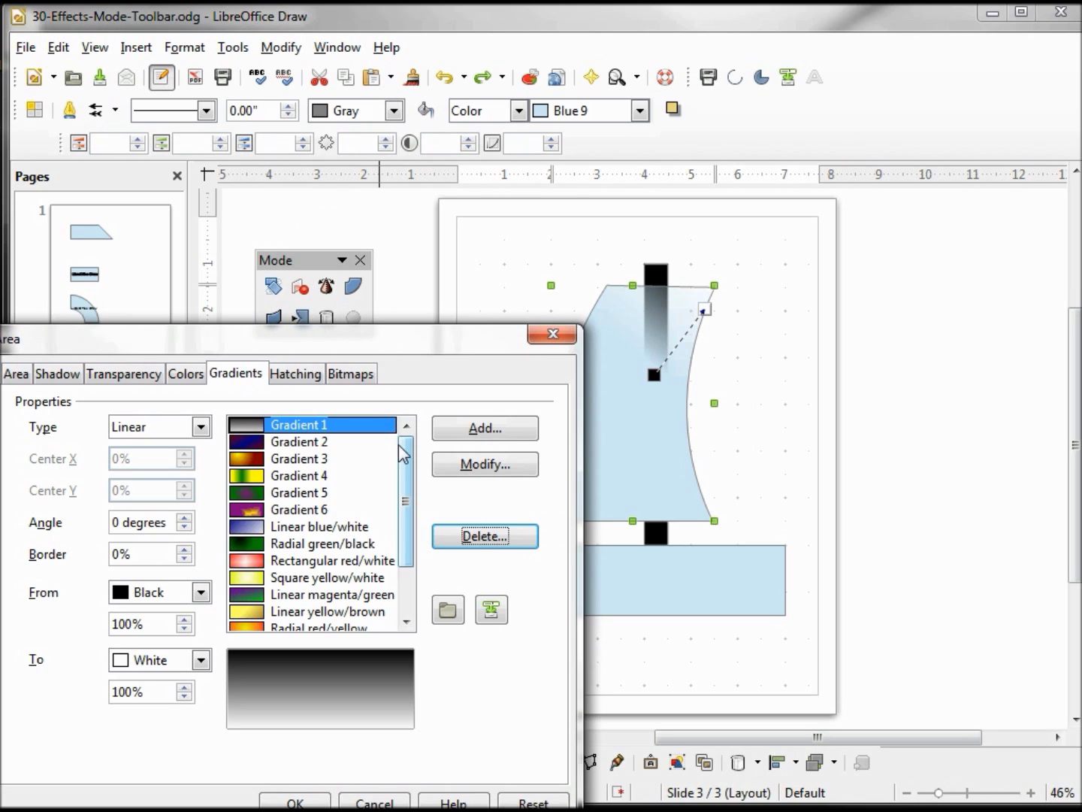
pyautogui.scroll(-1, 405, 470)
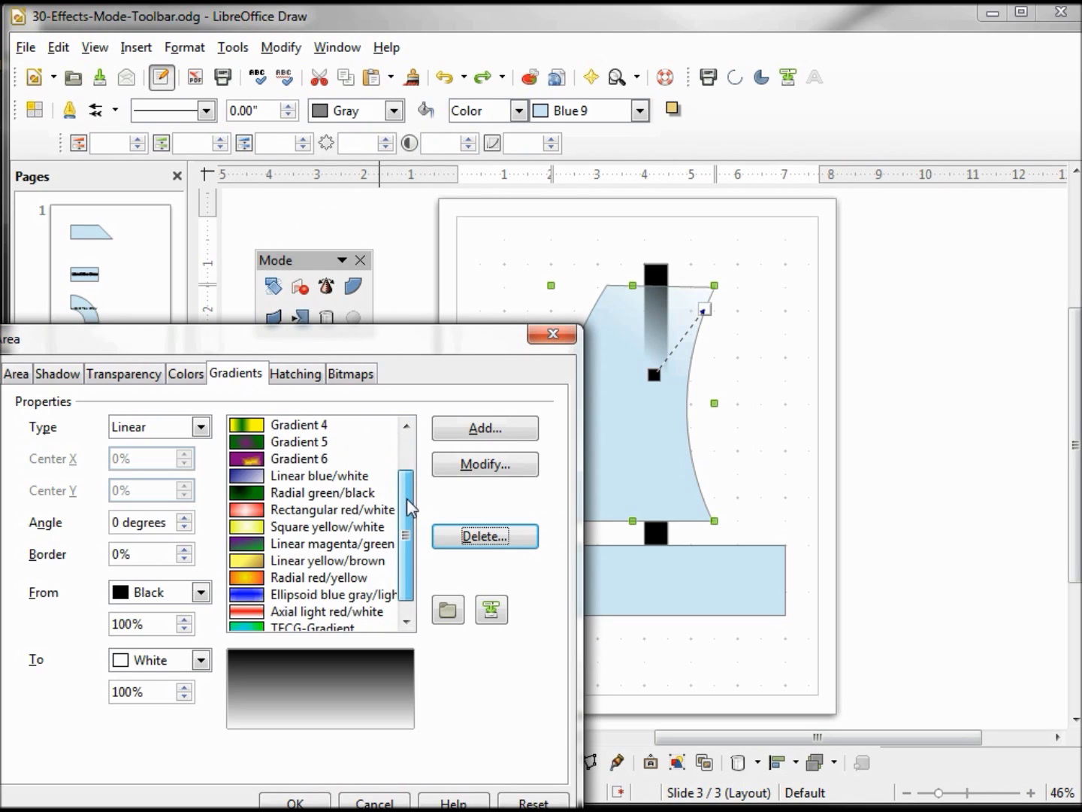
pyautogui.click(334, 565)
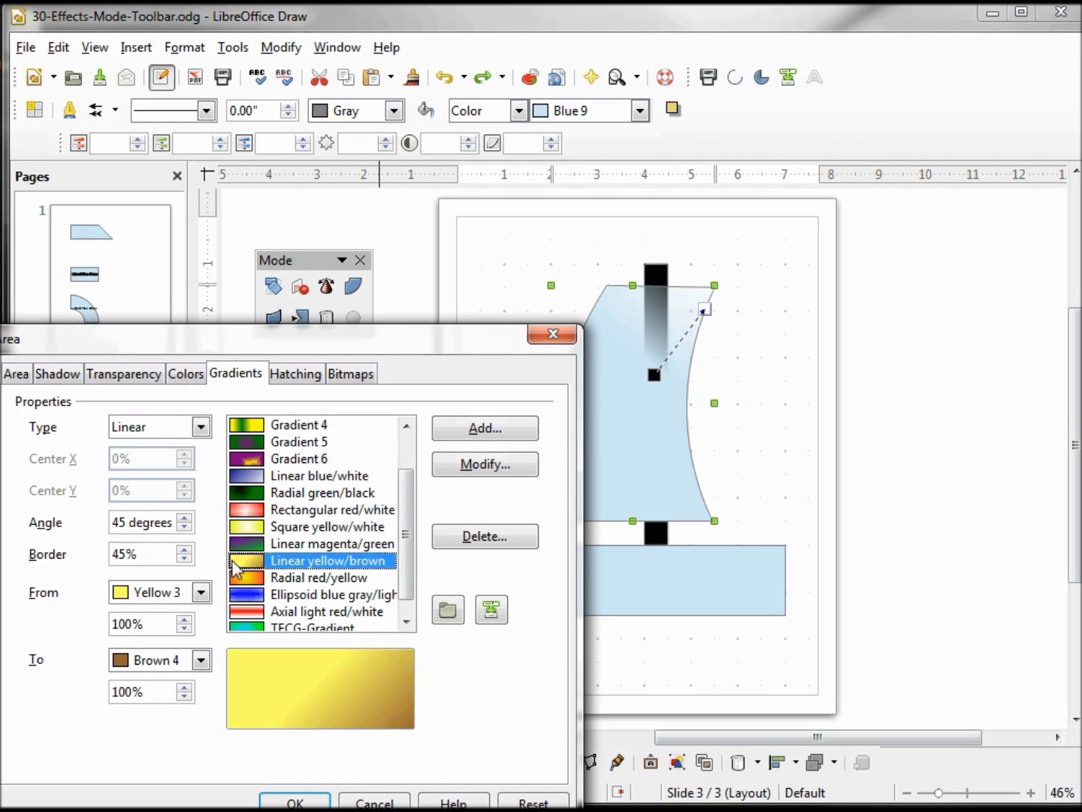
pyautogui.click(295, 802)
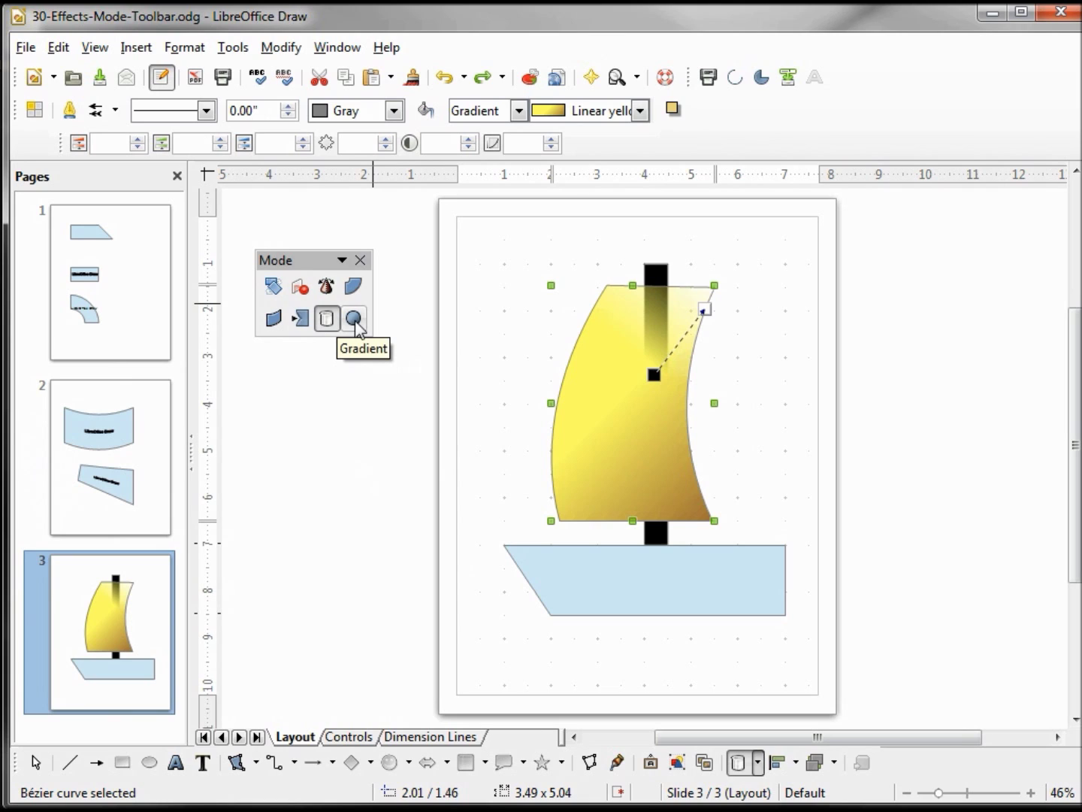
# - Reshape the sail's gradient so brown sits at the lower-left and yellow reaches mid-sail
pyautogui.click(356, 323)
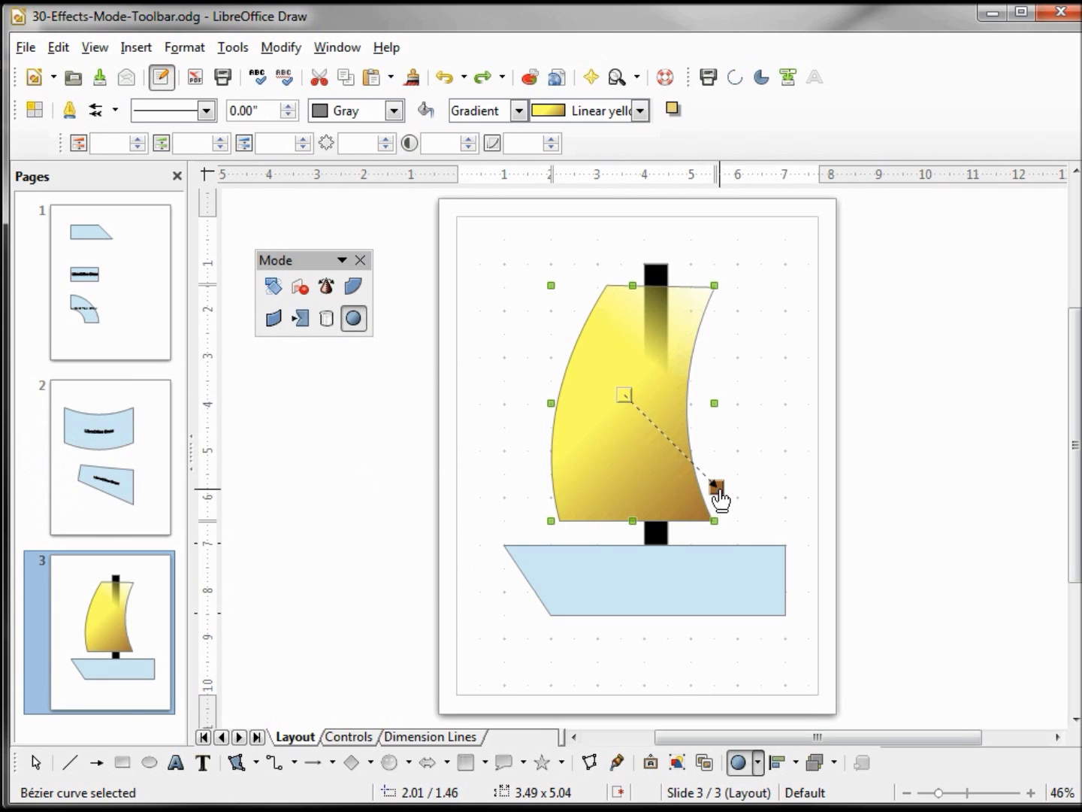
pyautogui.moveTo(720, 497)
pyautogui.mouseDown()
pyautogui.moveTo(652, 526)
pyautogui.moveTo(521, 500)
pyautogui.moveTo(515, 389)
pyautogui.moveTo(621, 523)
pyautogui.moveTo(720, 514)
pyautogui.mouseUp()
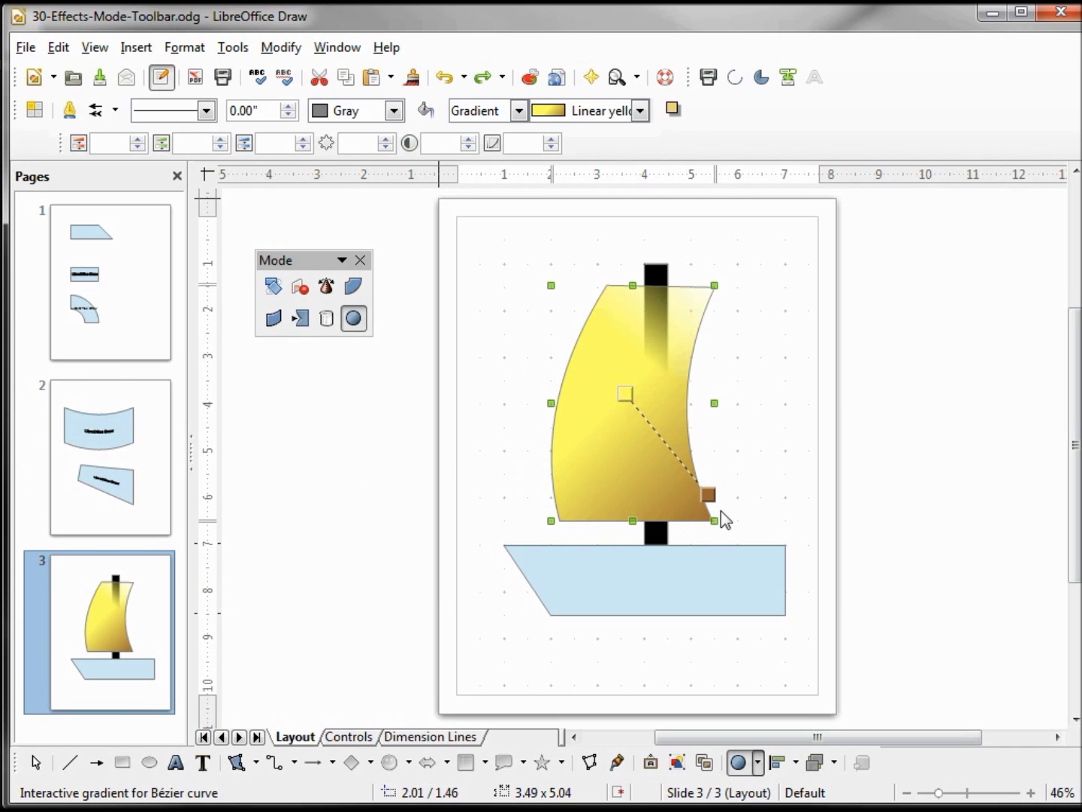
pyautogui.moveTo(626, 406); pyautogui.dragTo(605, 354)
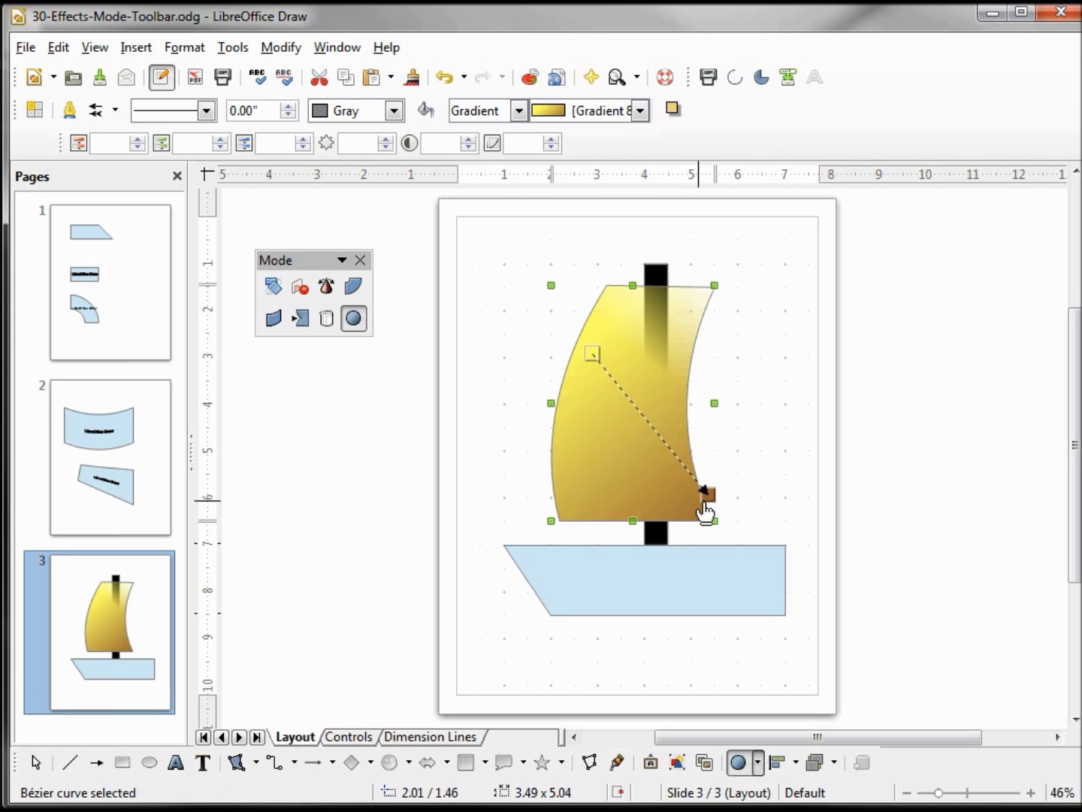
pyautogui.moveTo(706, 494); pyautogui.dragTo(563, 507)
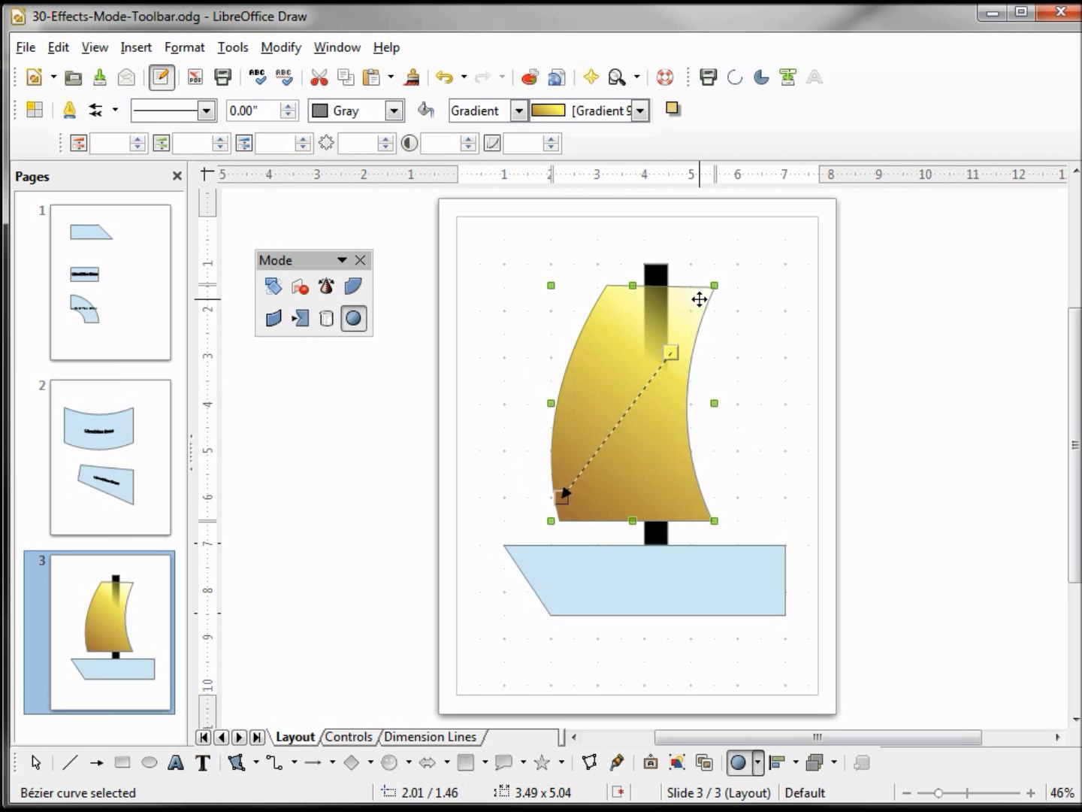
pyautogui.moveTo(671, 362); pyautogui.dragTo(637, 396)
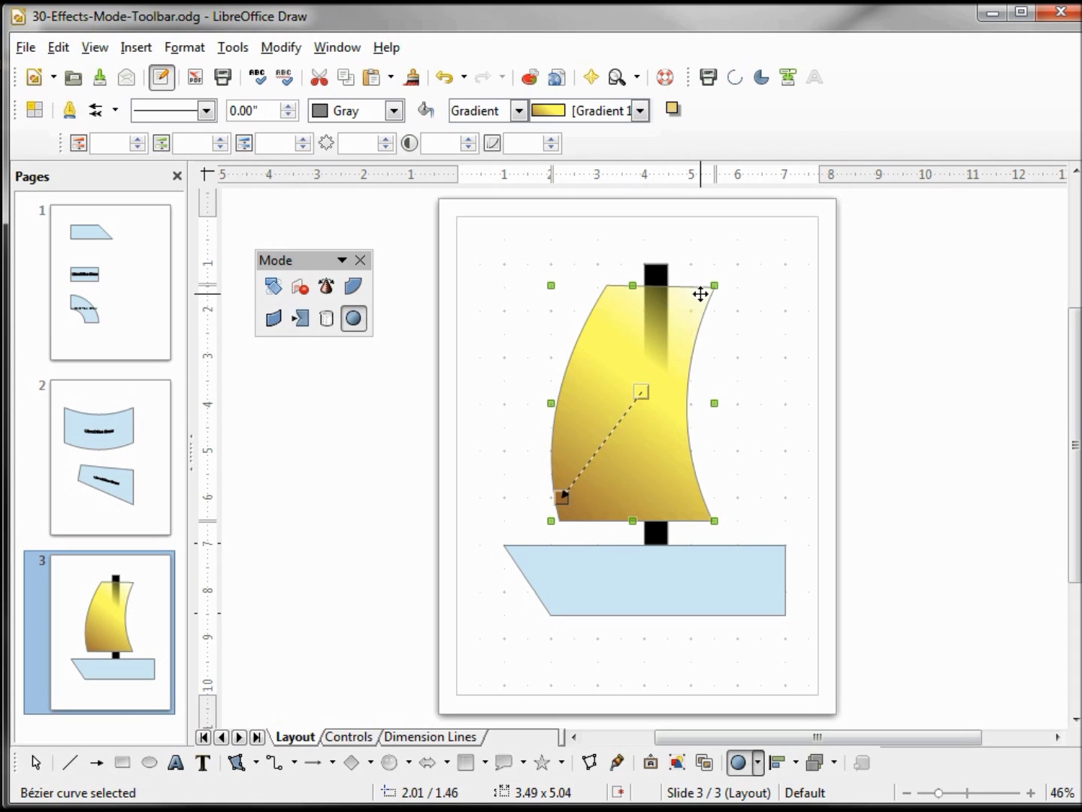
pyautogui.hotkey('ctrl', 'z')
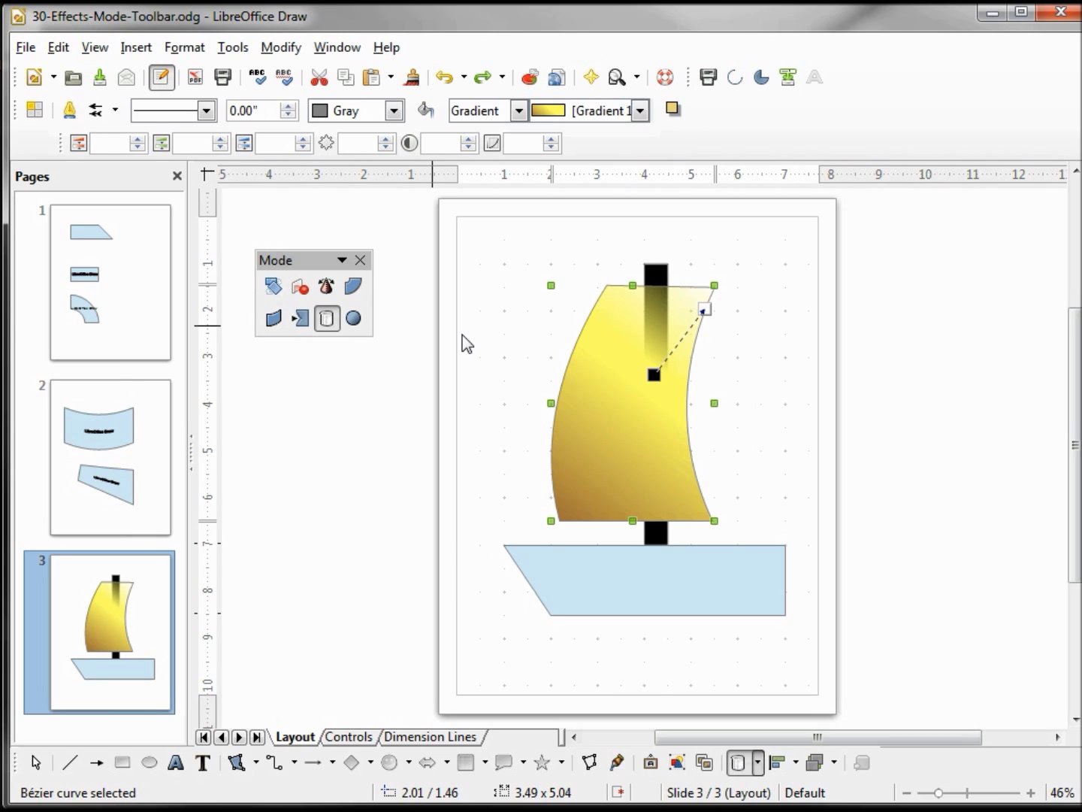
# - Shorten the sail's transparency band and set the gradient transparency end value to 60%
pyautogui.moveTo(654, 373); pyautogui.dragTo(633, 416)
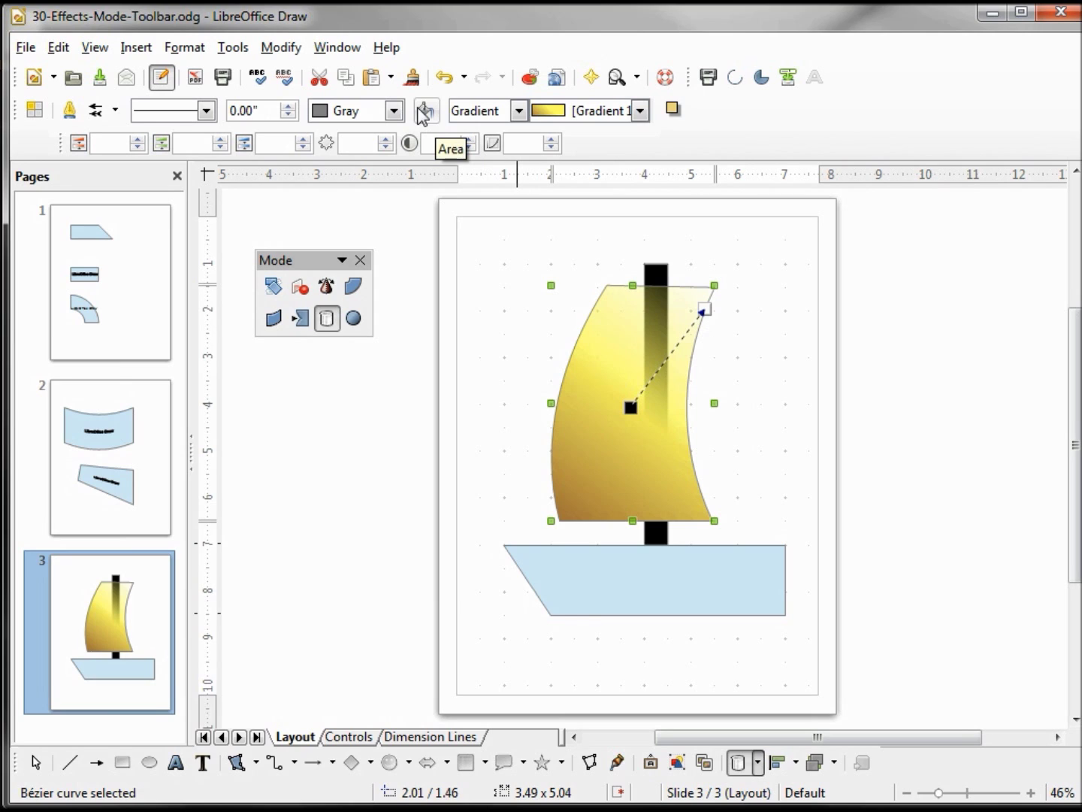
pyautogui.click(425, 113)
pyautogui.click(129, 374)
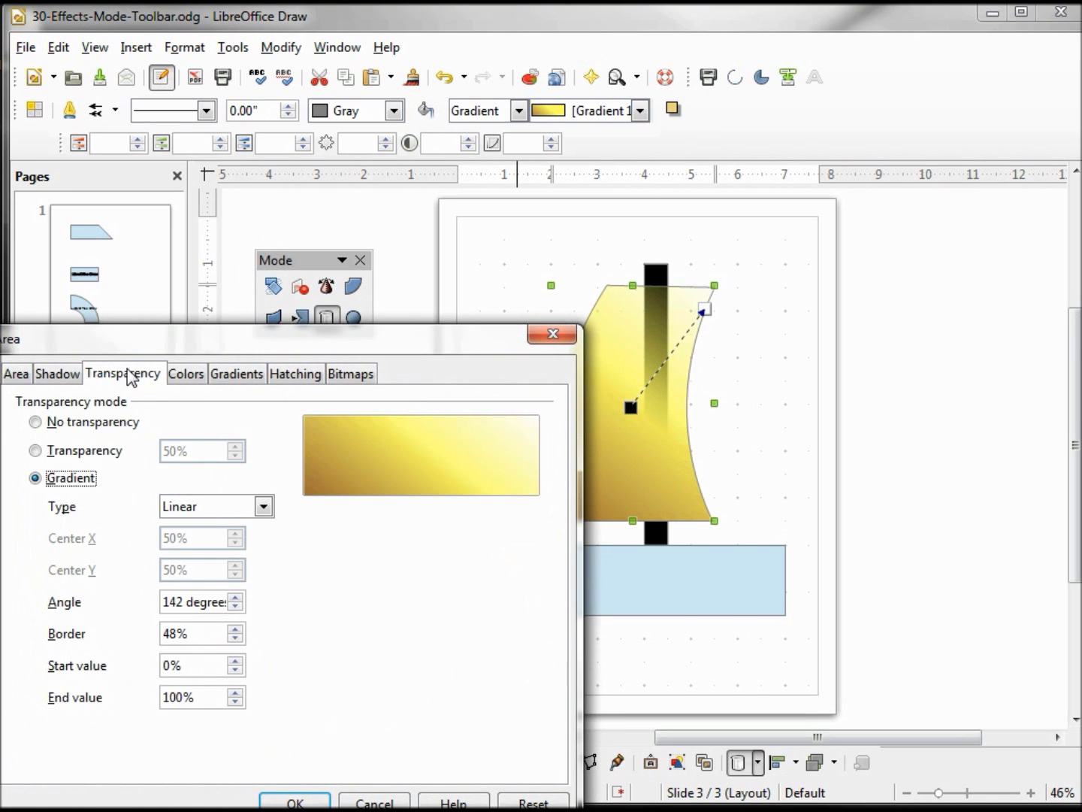
pyautogui.press('Tab')
pyautogui.press('Tab')
pyautogui.press('Tab')
pyautogui.press('Tab')
pyautogui.press('Tab')
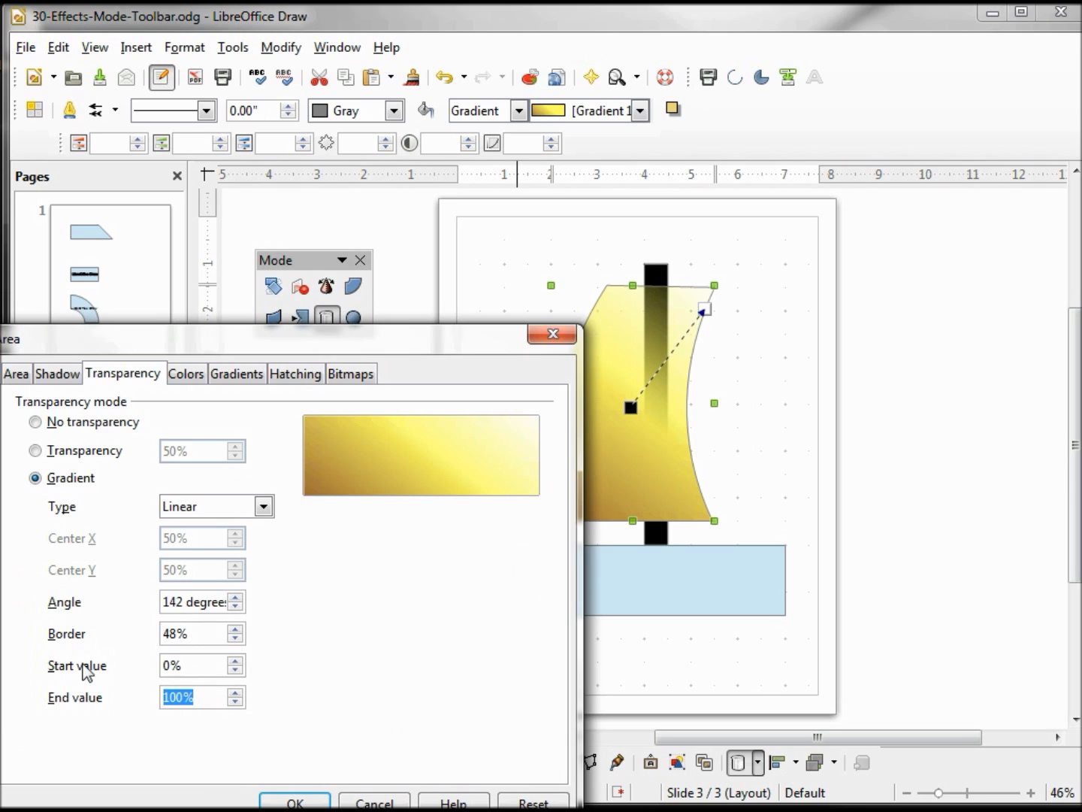
pyautogui.write('60')
pyautogui.click(289, 800)
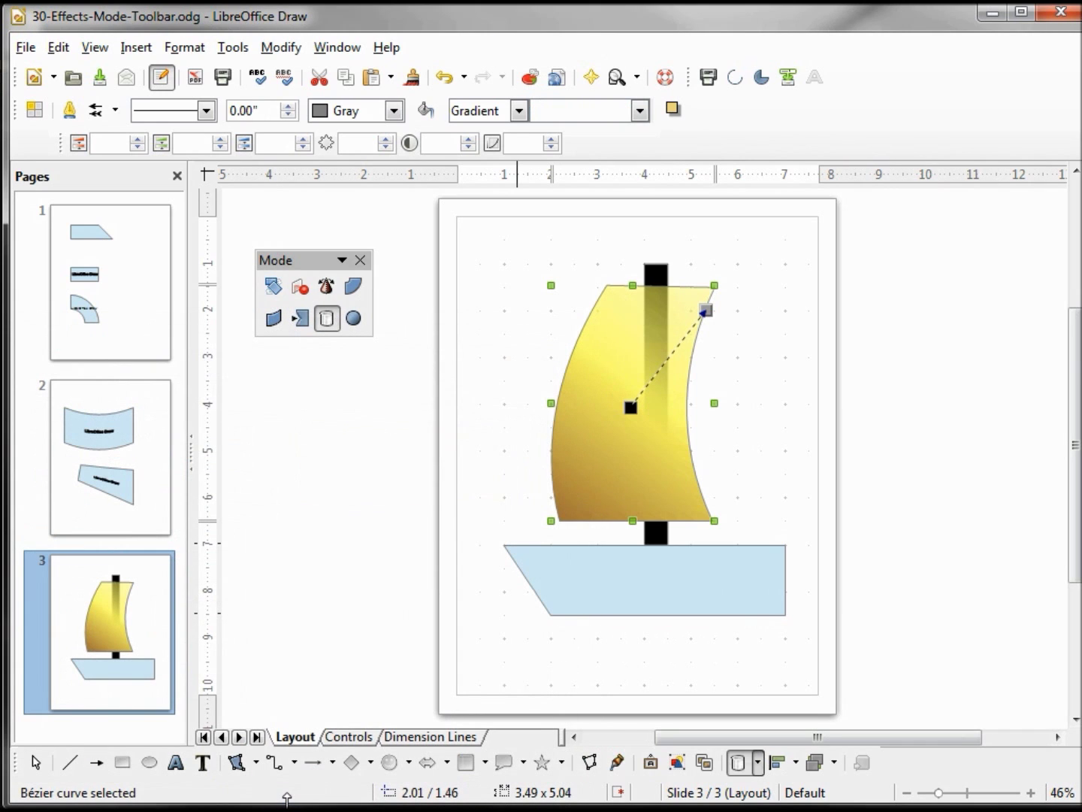
# - Move the sail's transparency centre up-right, then marquee-select the hull, mast and sail together
pyautogui.moveTo(632, 409); pyautogui.dragTo(659, 370)
pyautogui.click(770, 408)
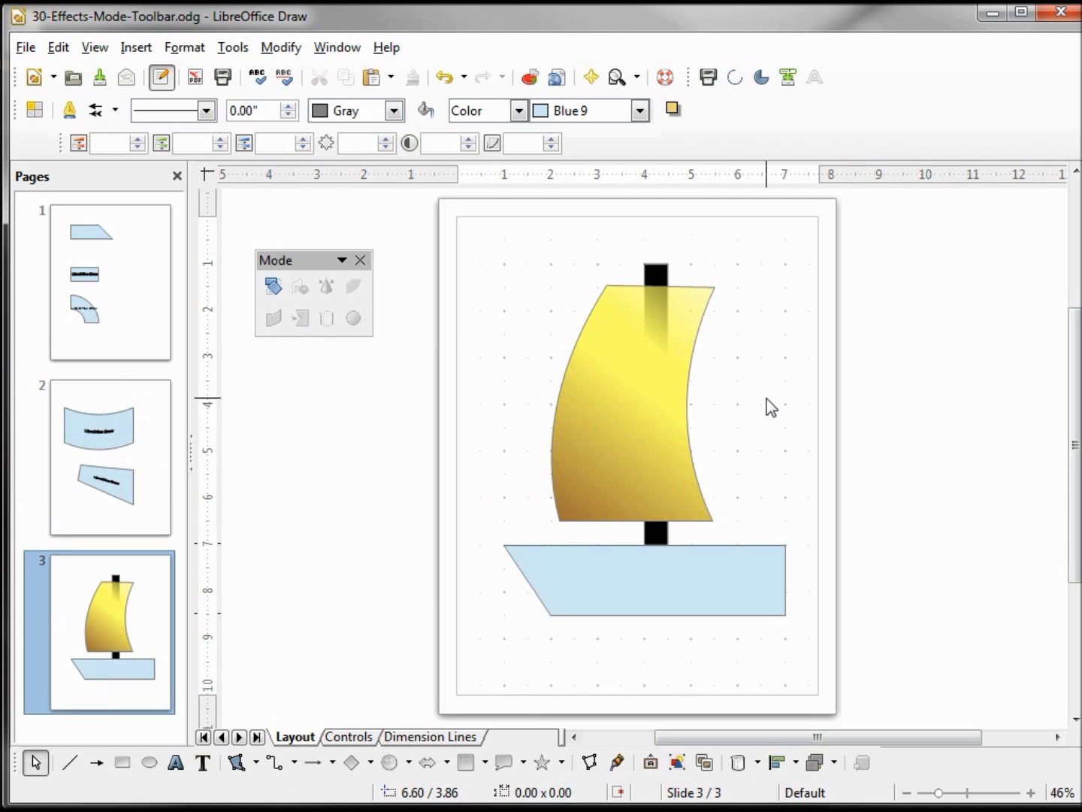
pyautogui.moveTo(789, 263)
pyautogui.mouseDown()
pyautogui.moveTo(737, 236)
pyautogui.moveTo(553, 241)
pyautogui.moveTo(426, 597)
pyautogui.moveTo(431, 689)
pyautogui.mouseUp()
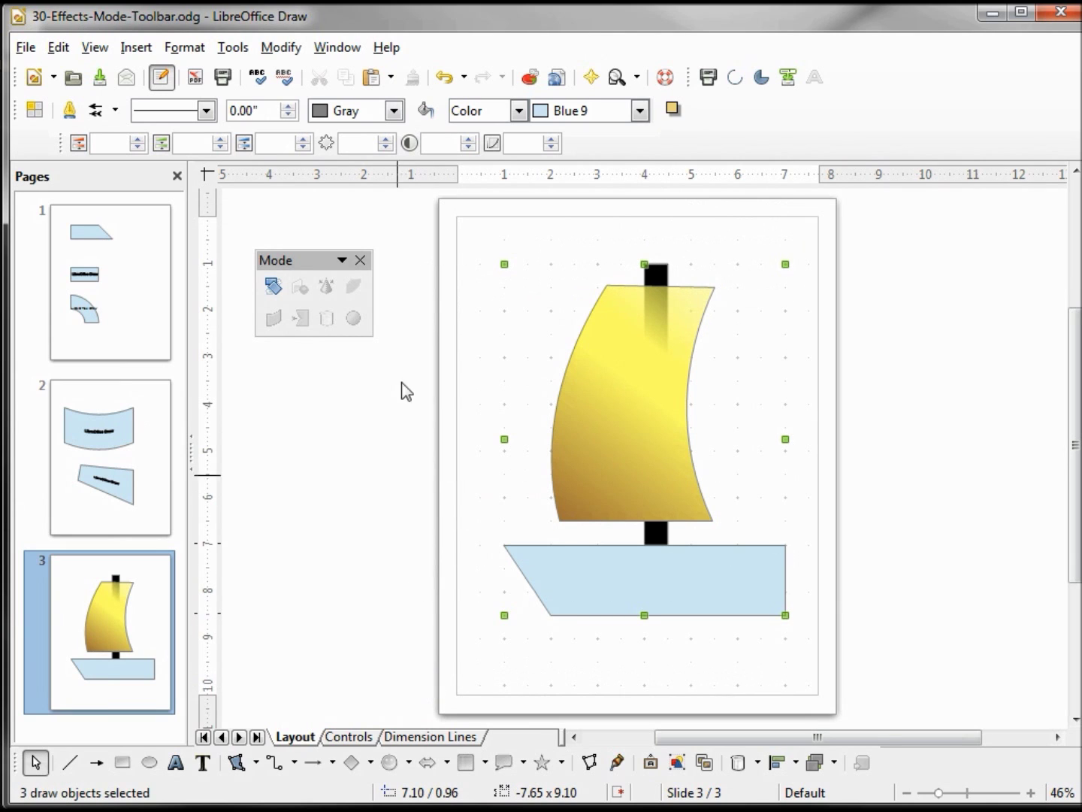